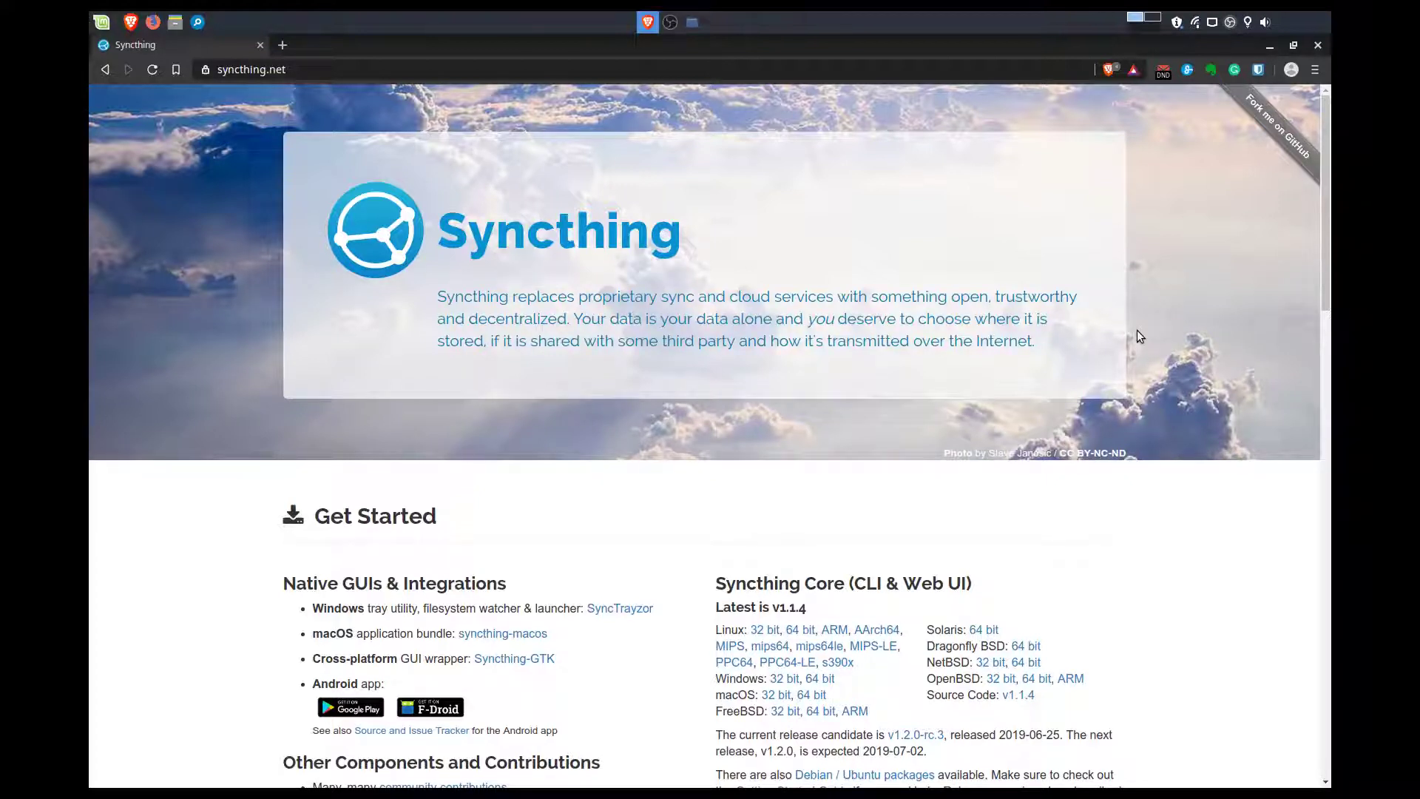
- Browse syncthing.net and start downloading the 64-bit Linux build of Syncthing v1.1.4
scroll(1137, 330, "down", 4)
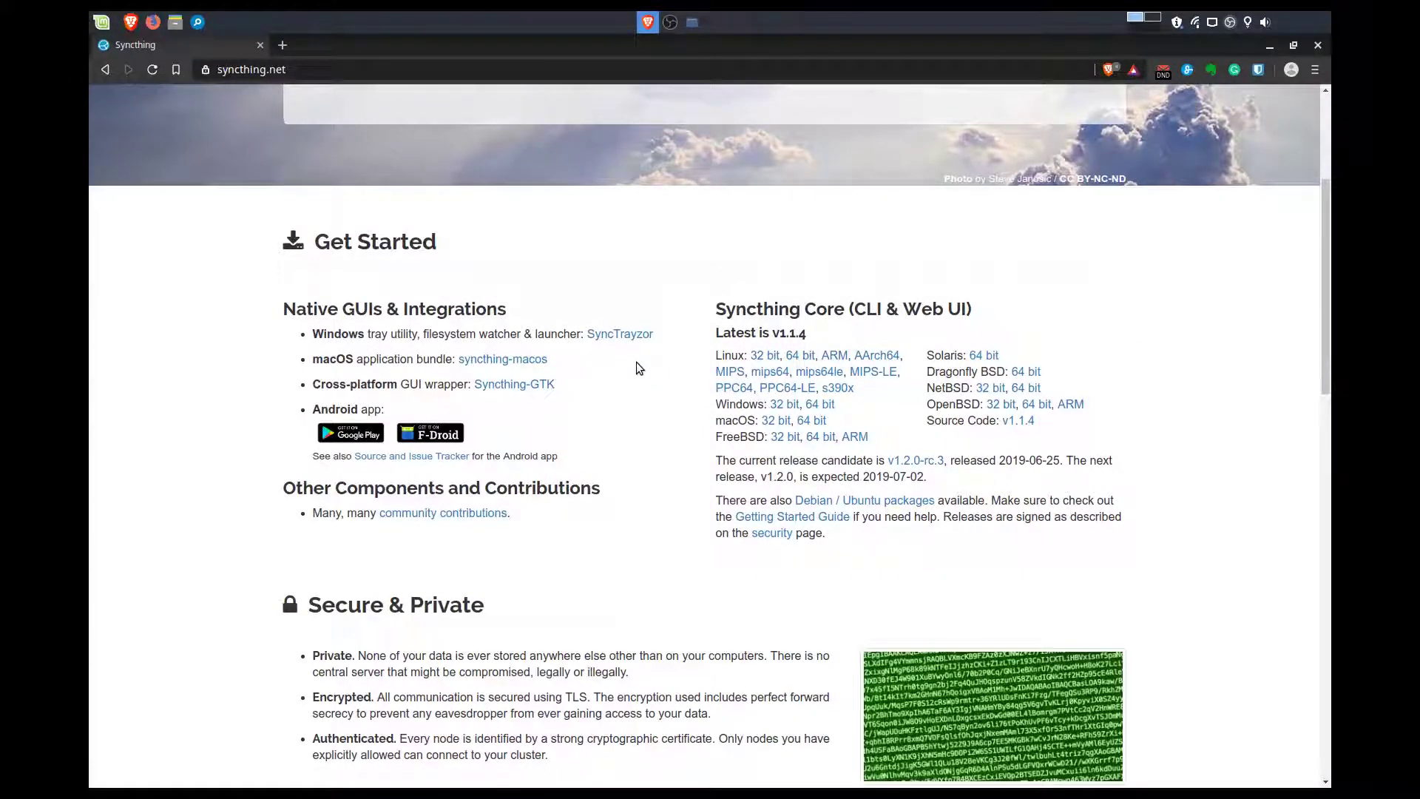
scroll(636, 367, "down", 1)
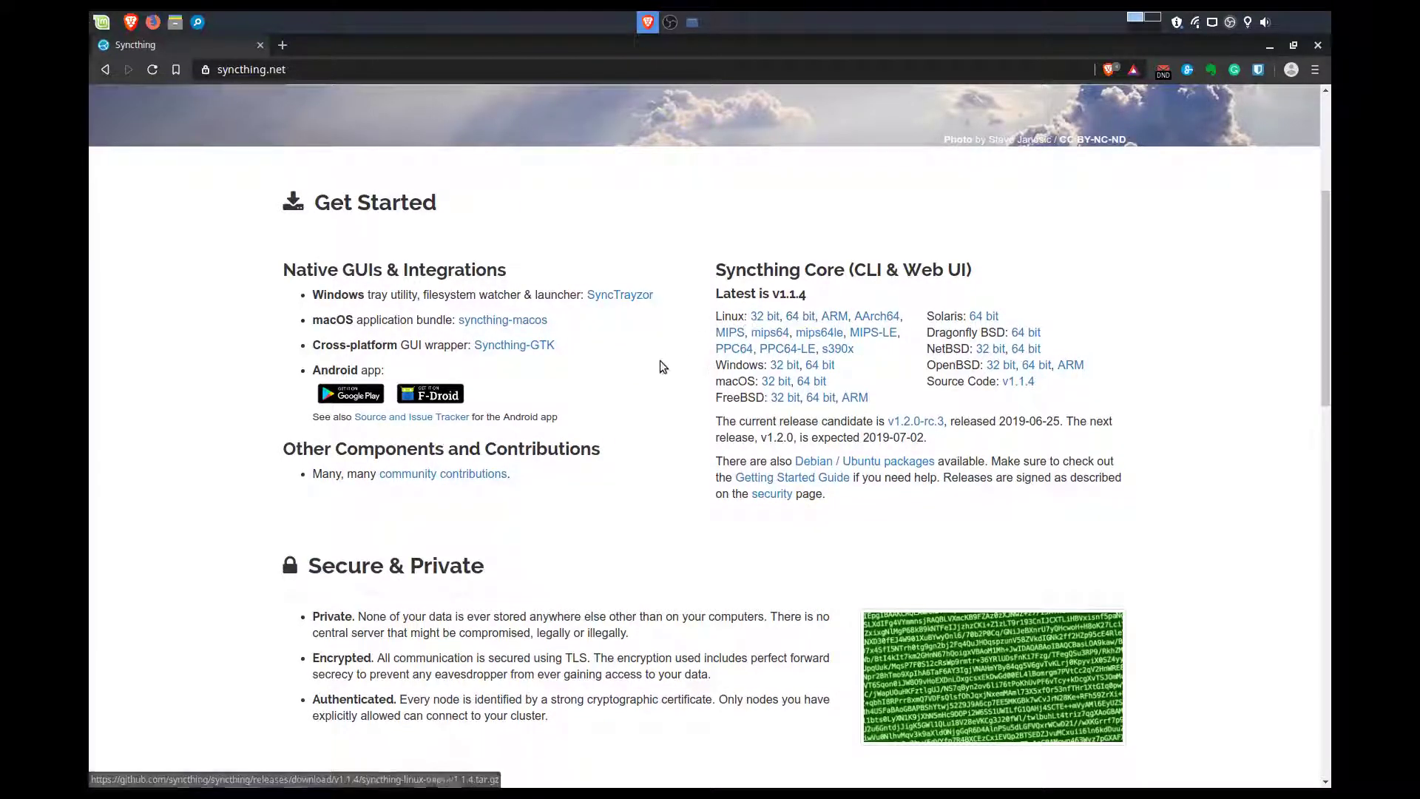
scroll(660, 361, "down", 5)
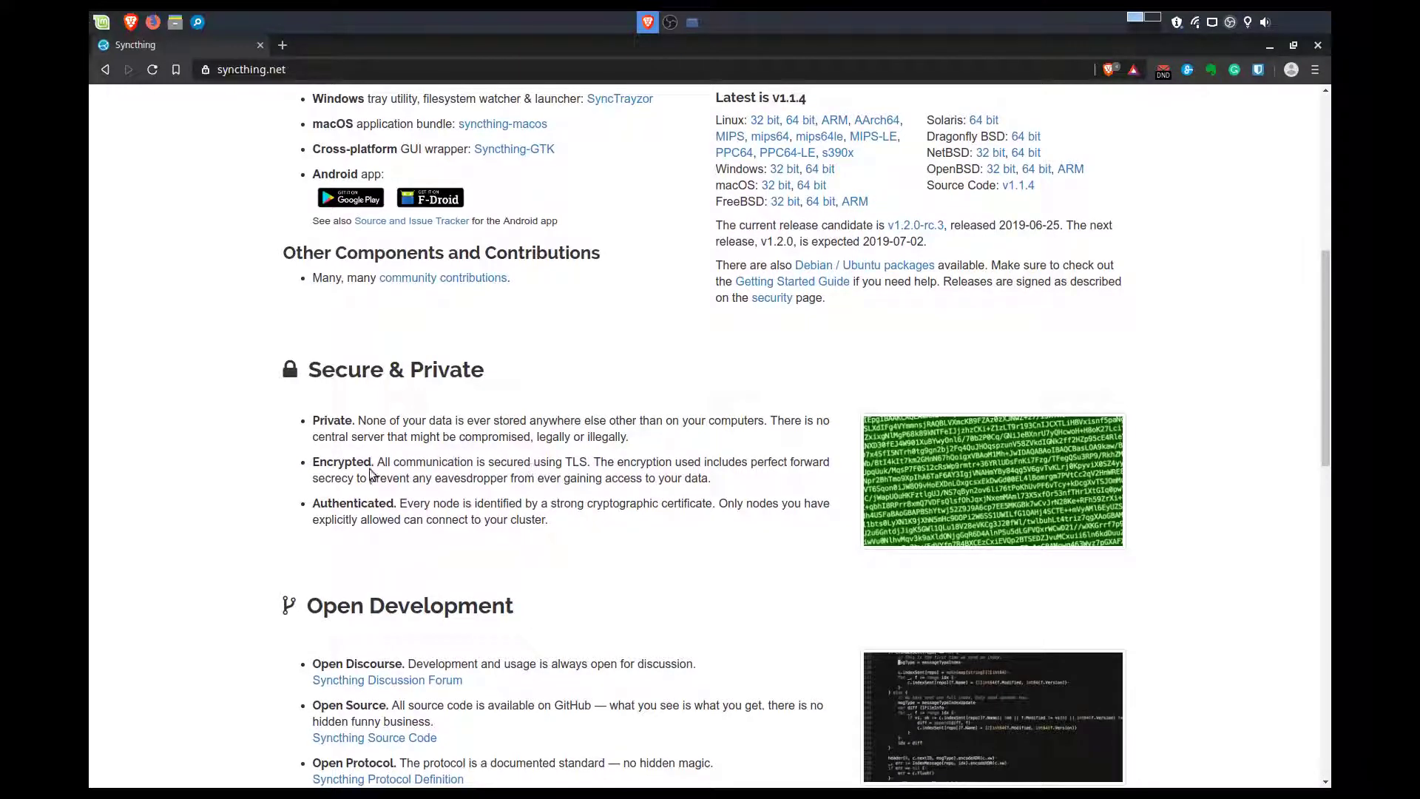
scroll(679, 449, "down", 8)
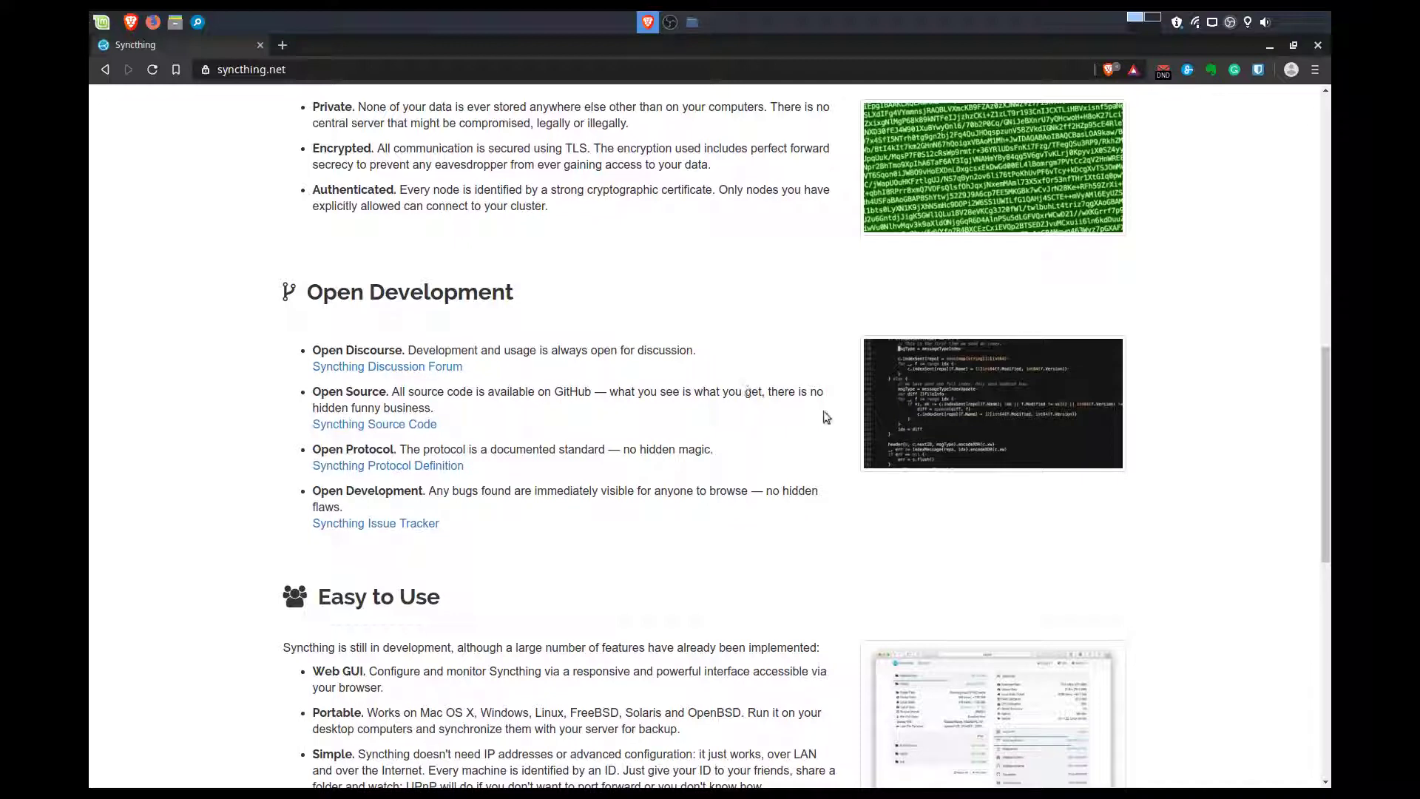
scroll(824, 414, "down", 4)
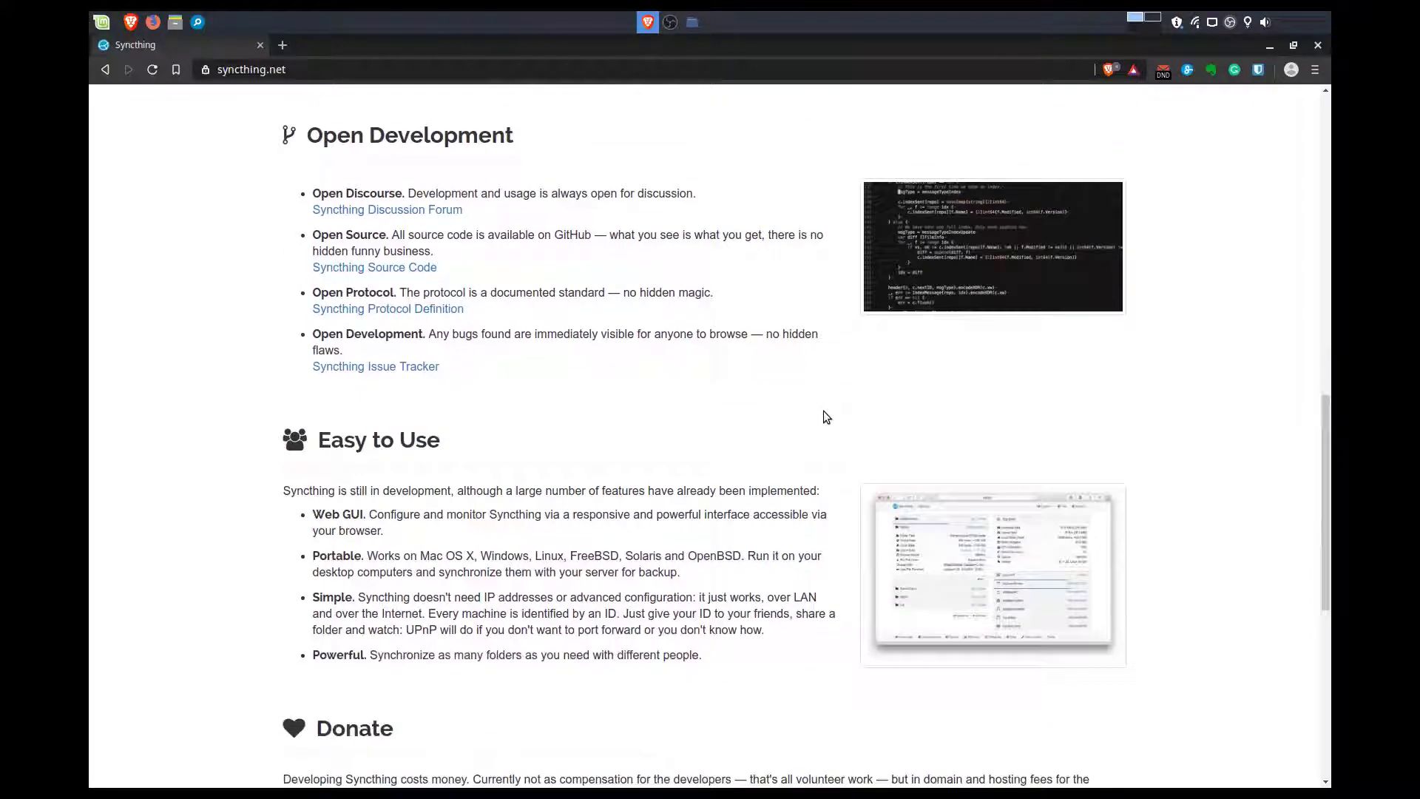
scroll(825, 412, "down", 5)
scroll(825, 412, "up", 20)
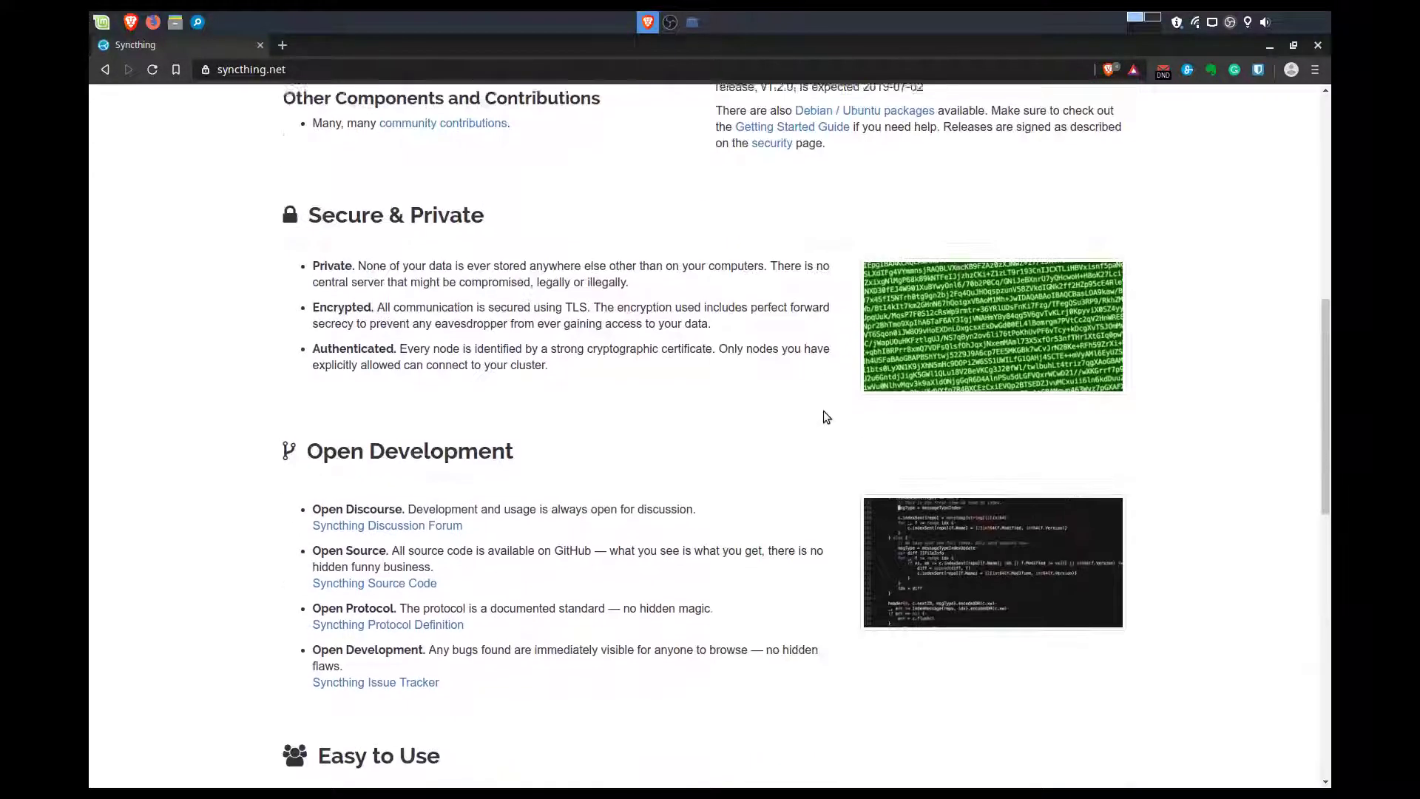
scroll(825, 412, "up", 5)
scroll(1253, 399, "up", 5)
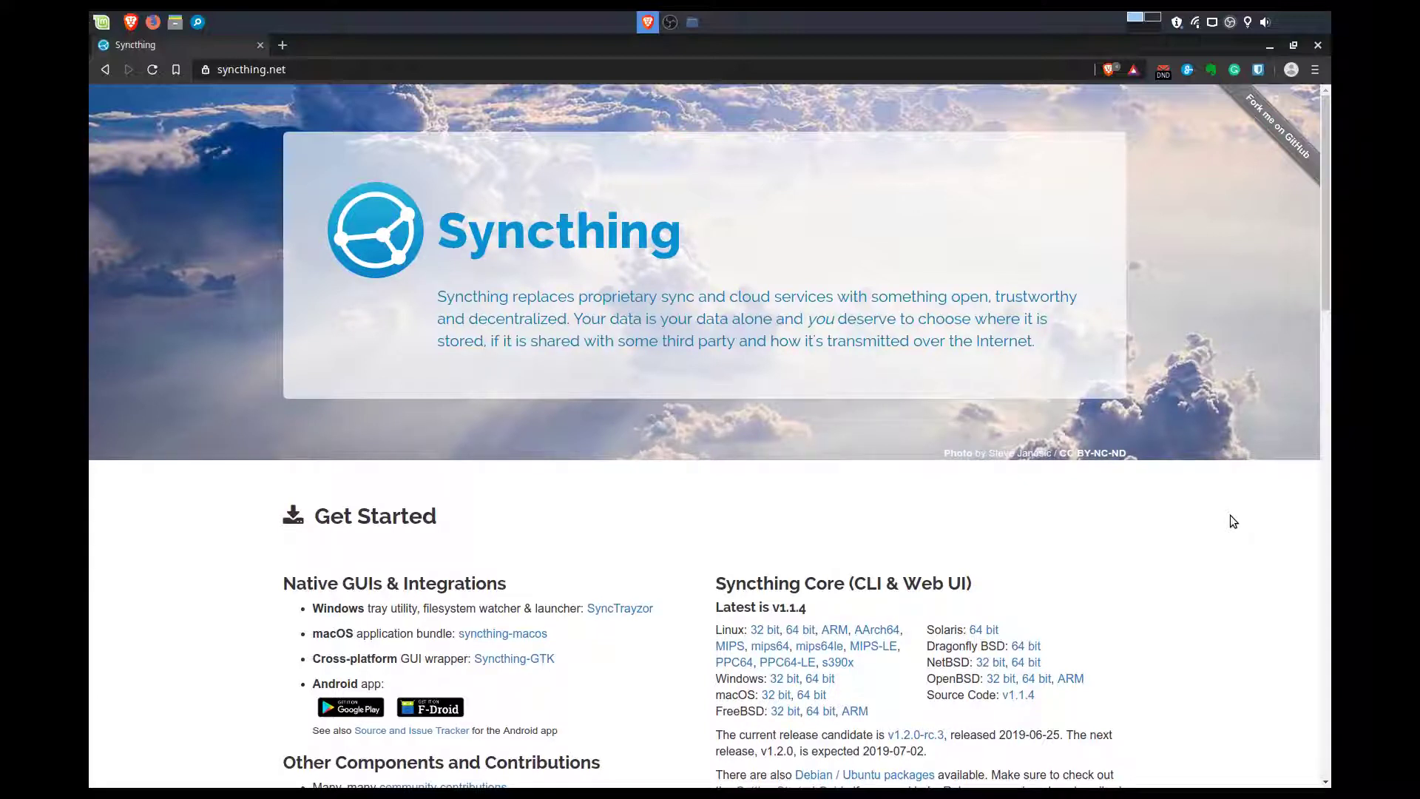
scroll(1231, 515, "down", 3)
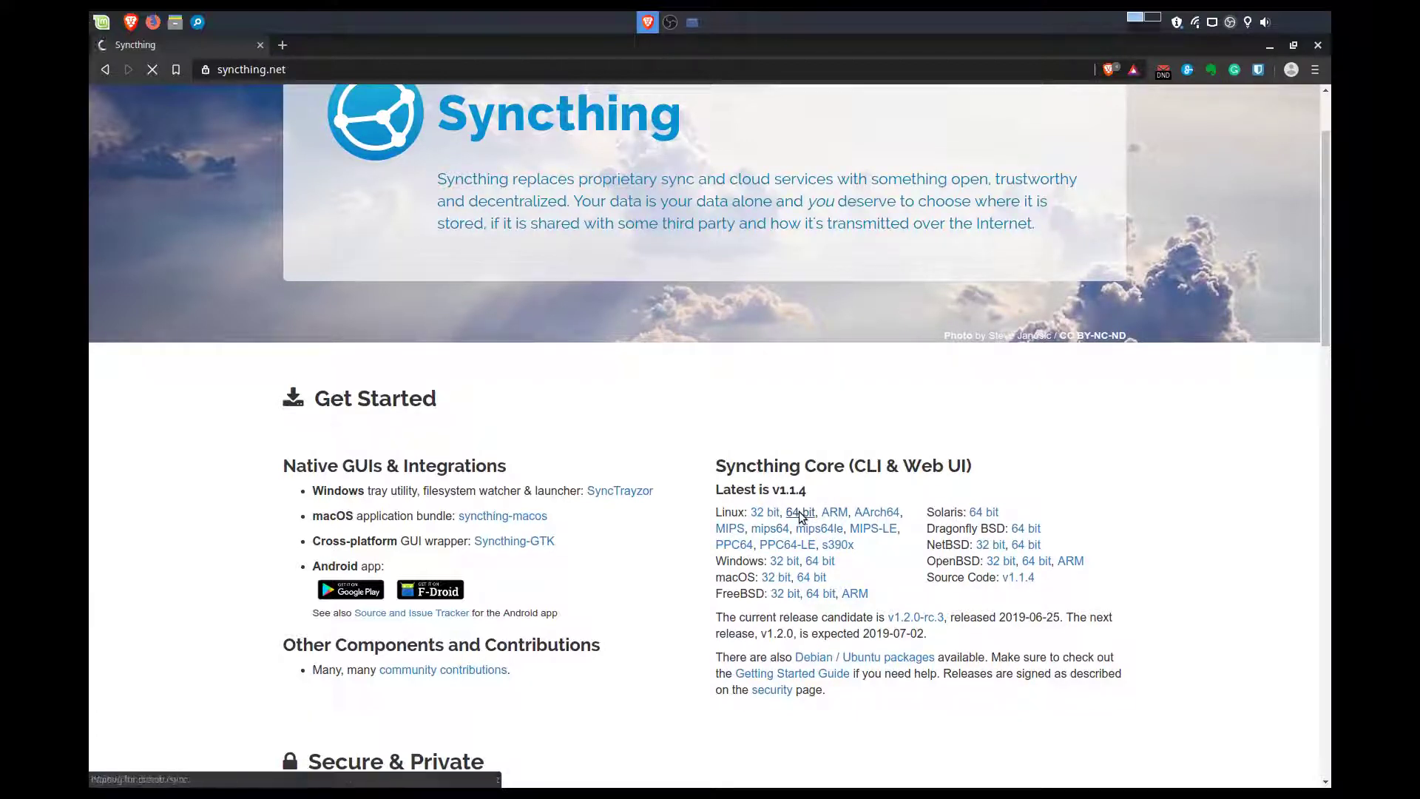
left_click(800, 513)
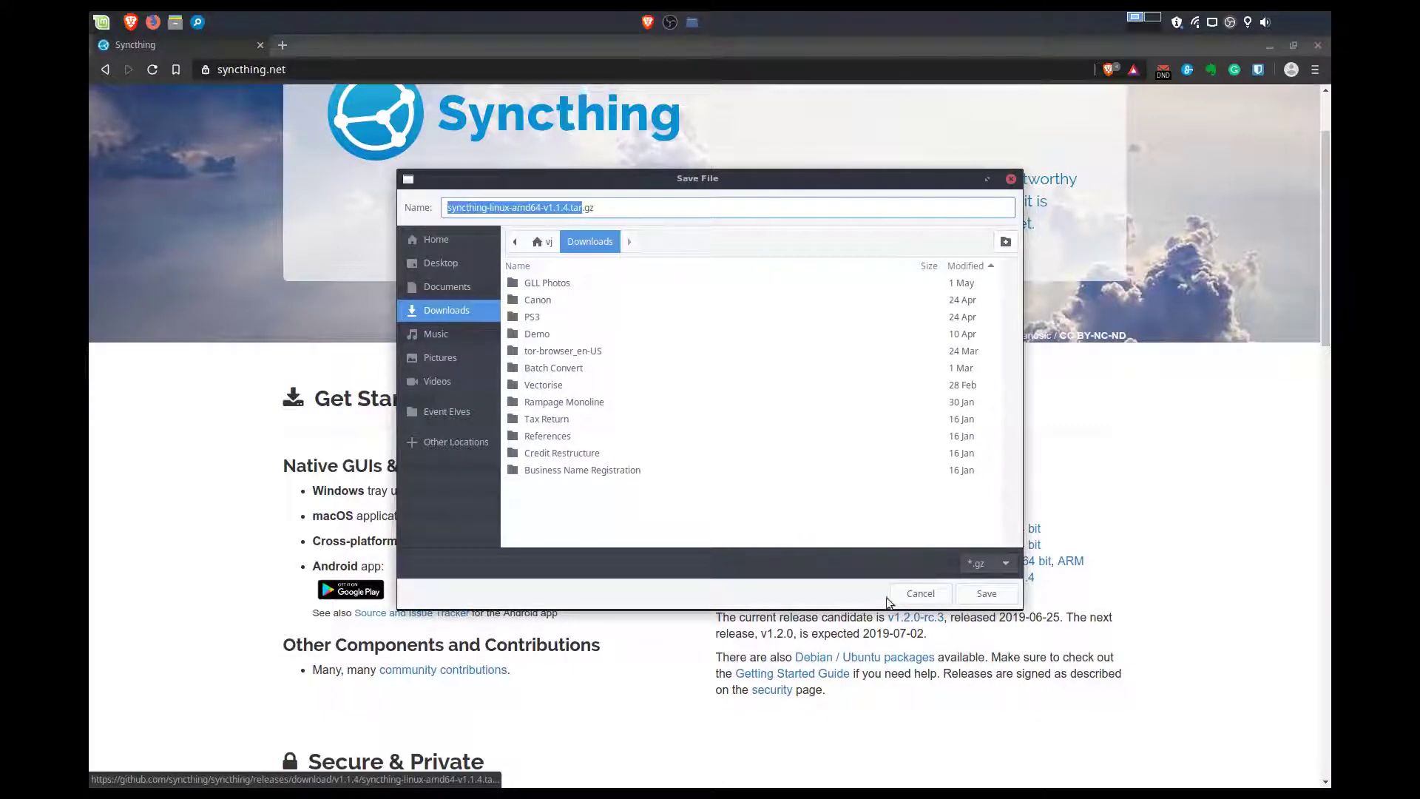
- Cancel the tar.gz download, open the Debian / Ubuntu packages page, and snap Brave to the left half
left_click(917, 592)
scroll(1143, 464, "down", 2)
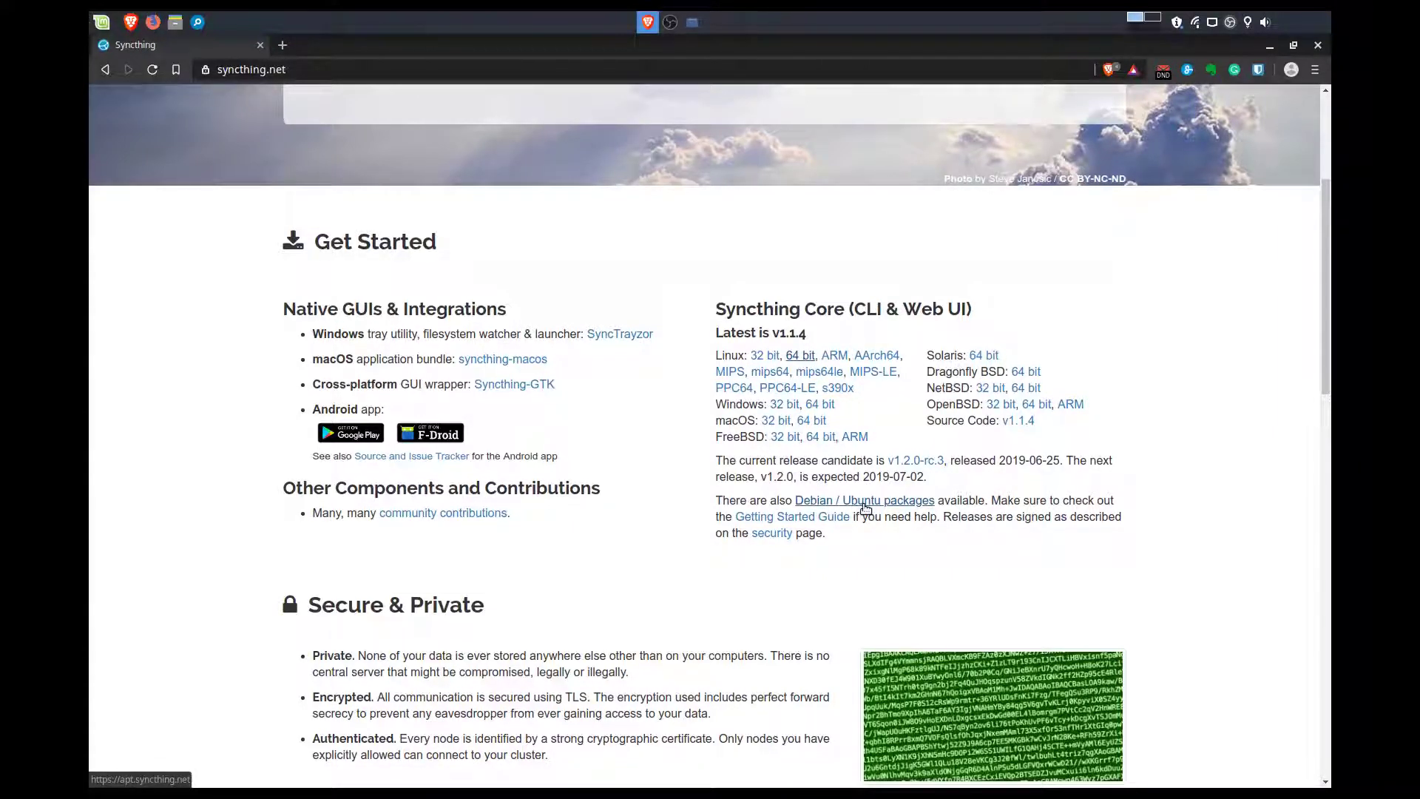
left_click(865, 506)
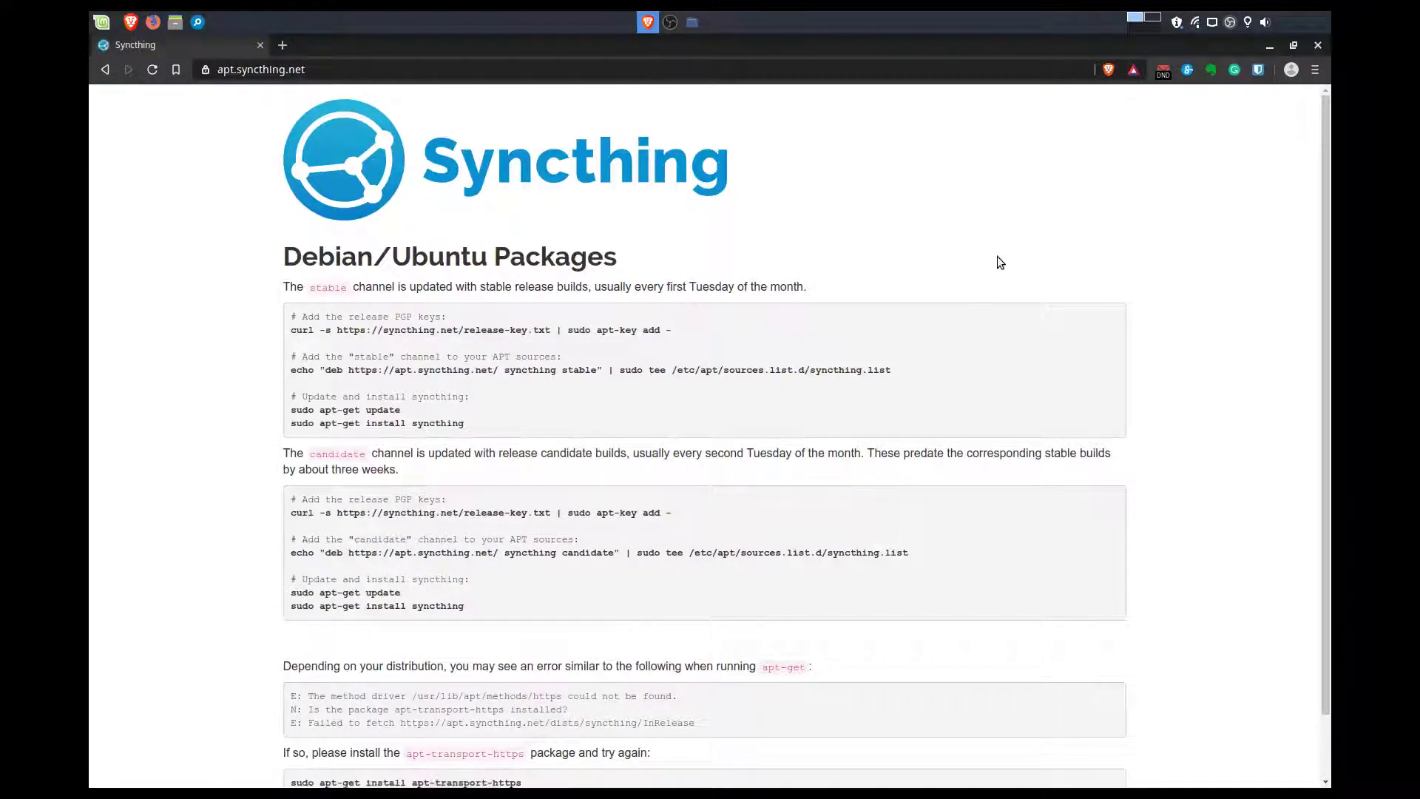
scroll(997, 256, "down", 1)
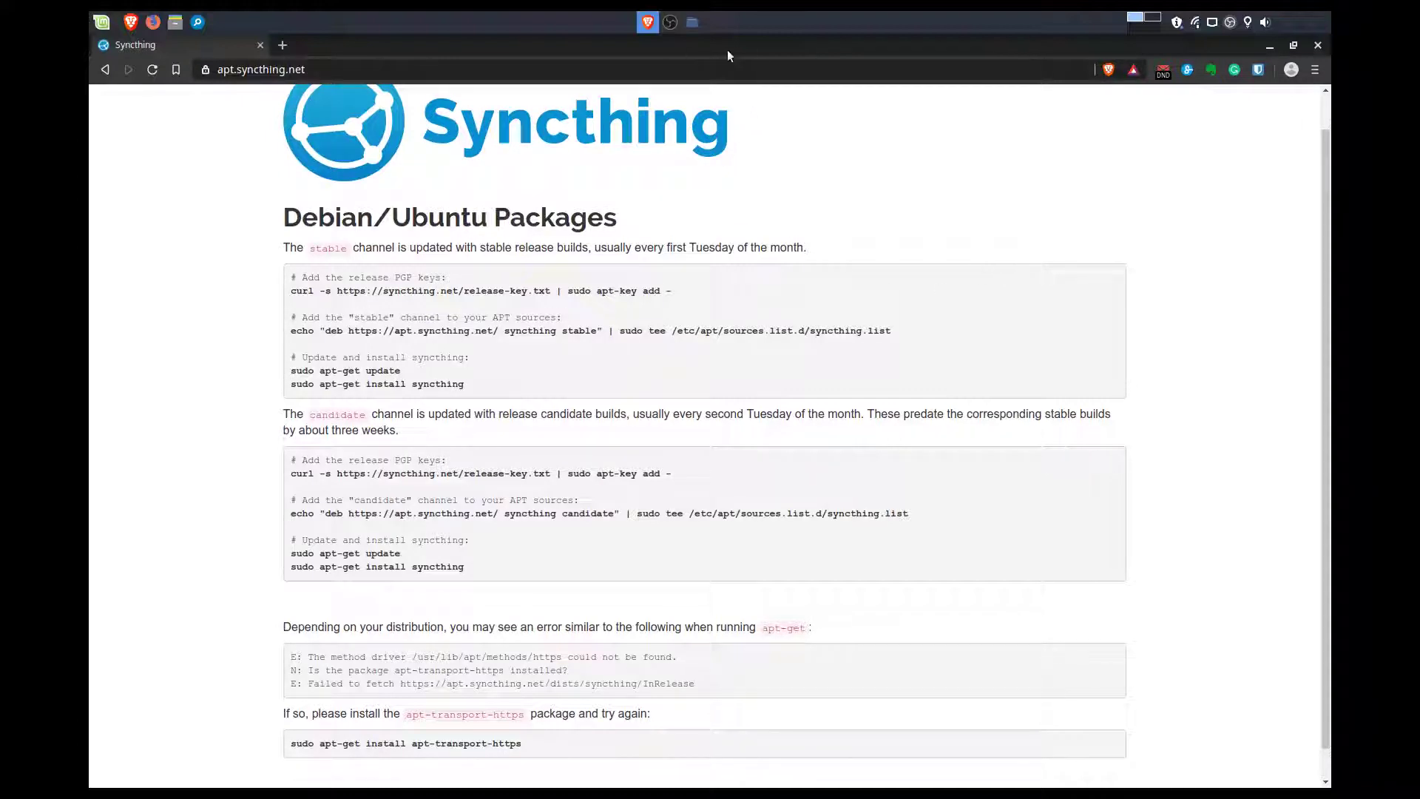
left_click_drag(726, 47, 90, 362)
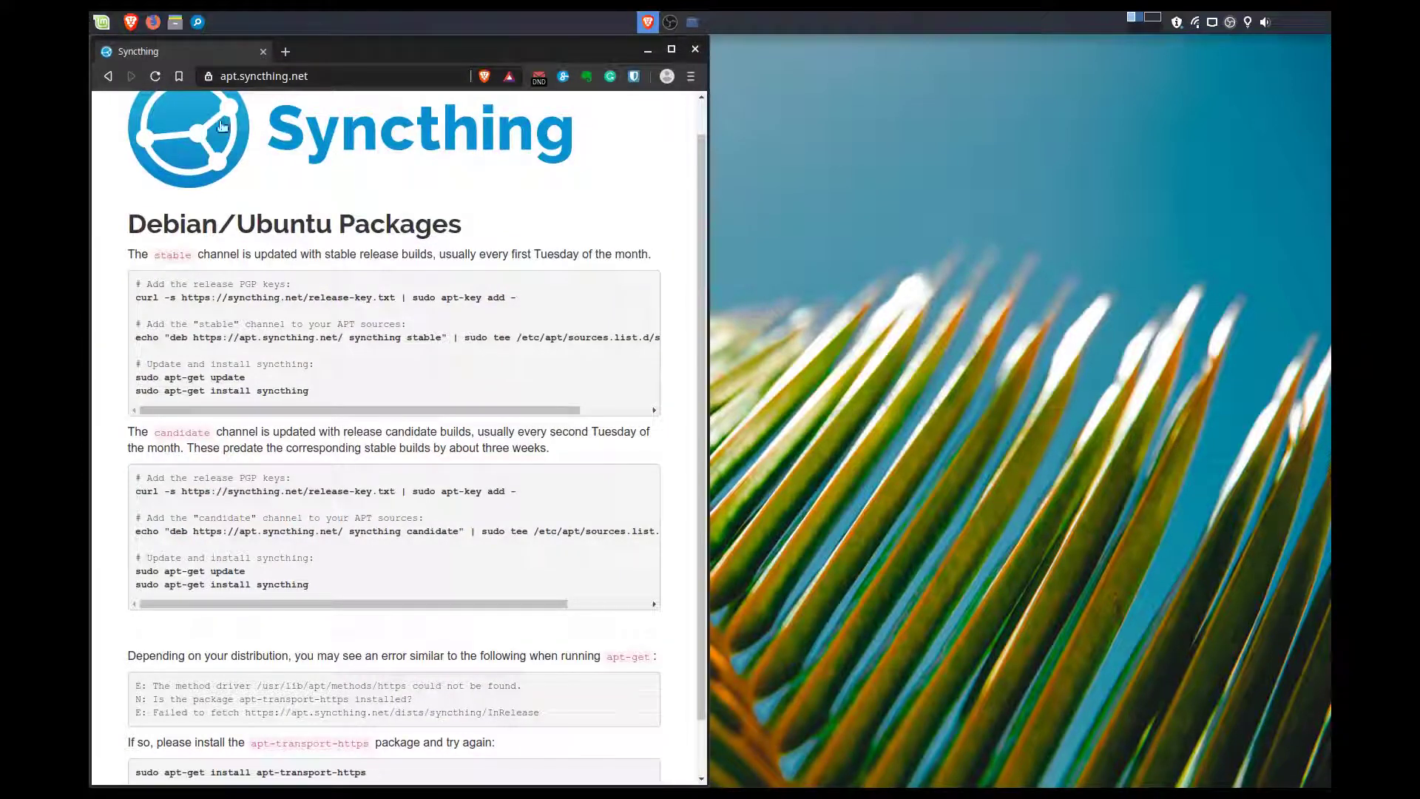
- Launch a terminal and tile it on the right half of the screen
left_click(101, 22)
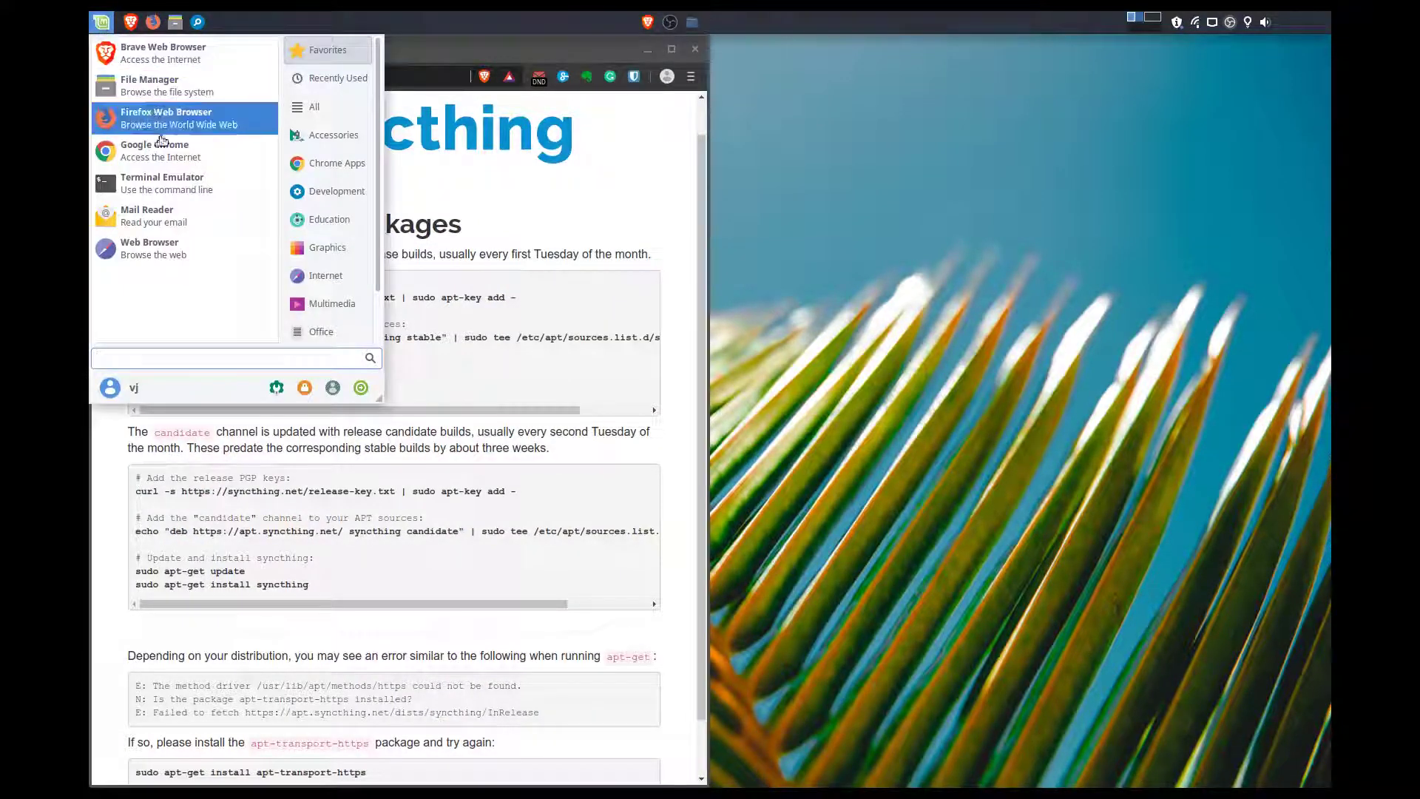
left_click(172, 181)
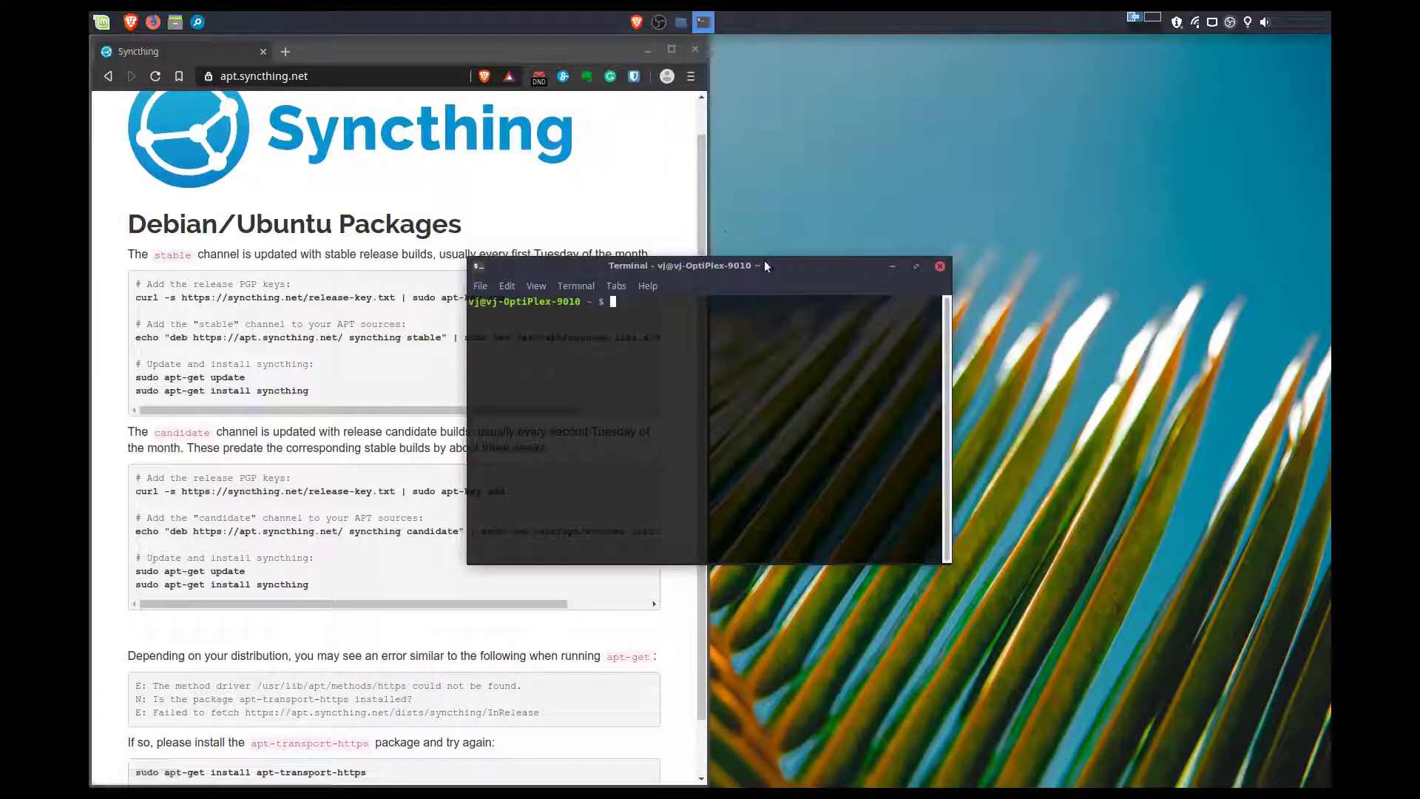
left_click_drag(765, 261, 1047, 335)
key("super+Right")
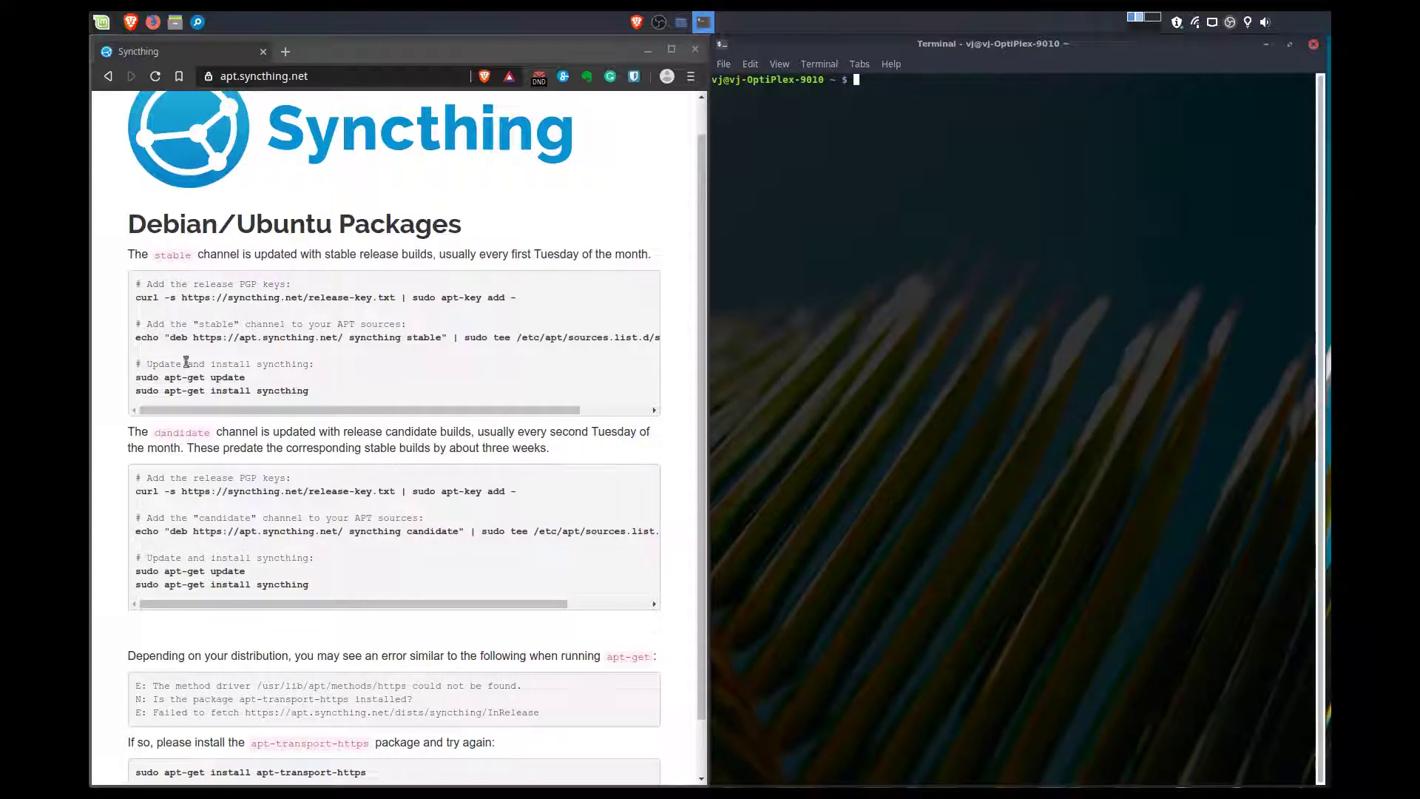
left_click(136, 299)
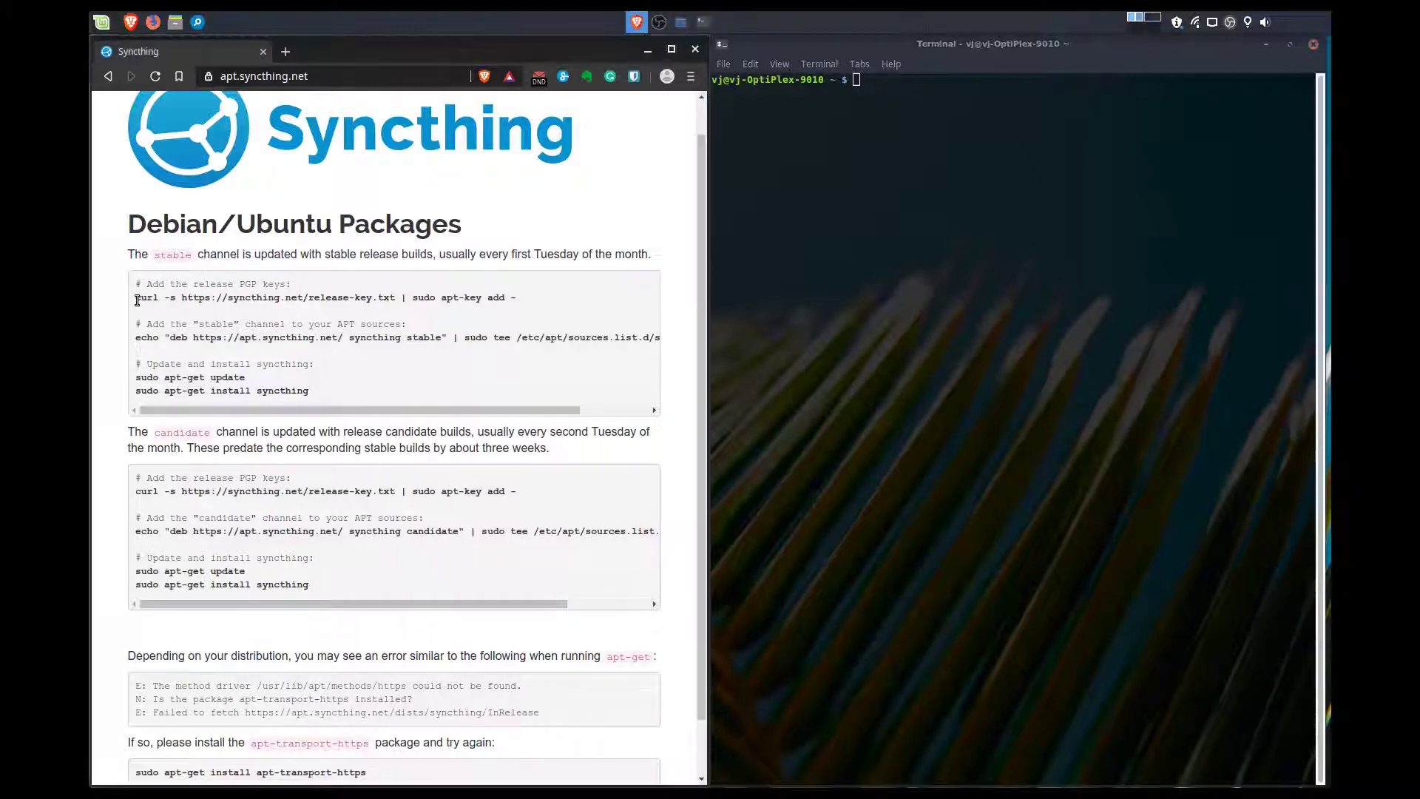
left_click_drag(137, 300, 522, 303)
key("ctrl+c")
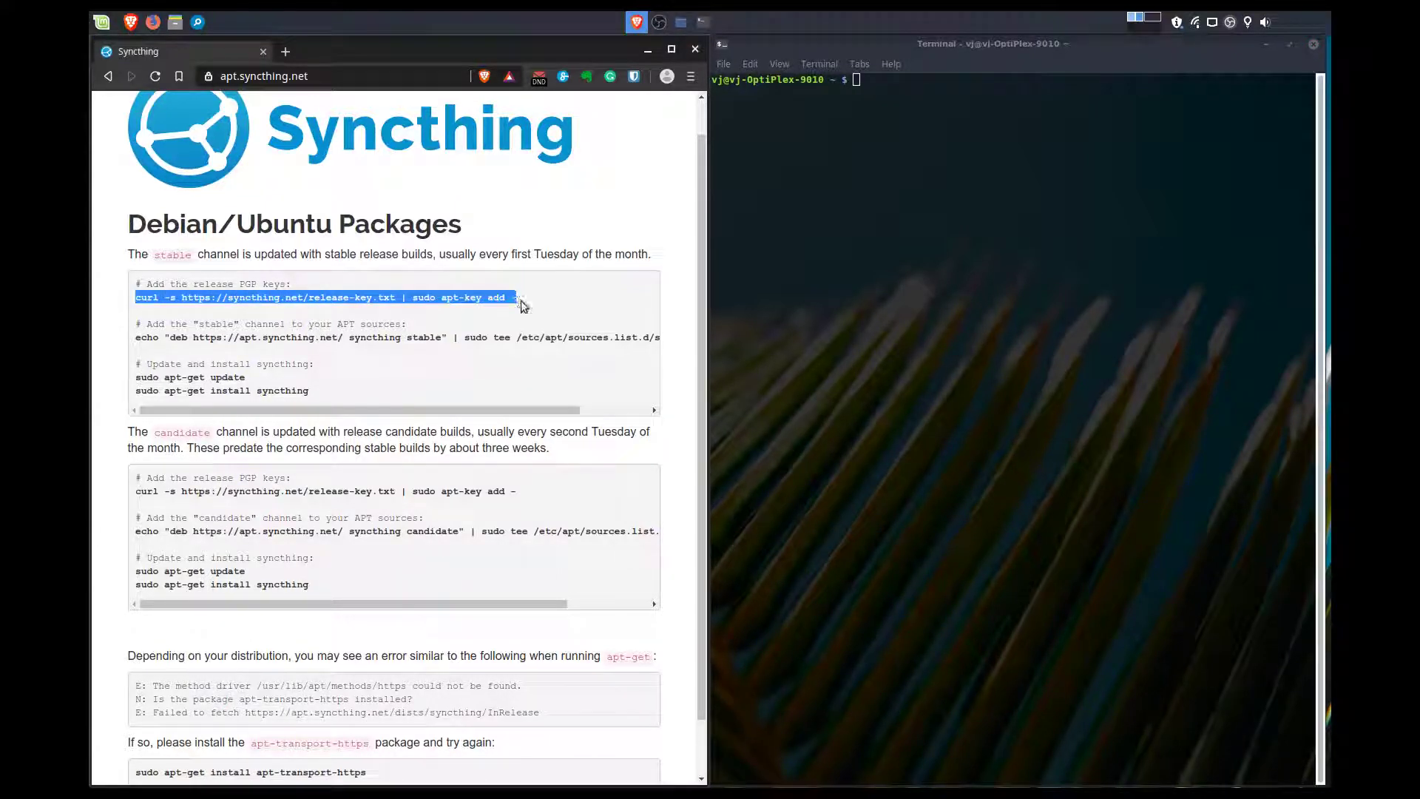
left_click(886, 215)
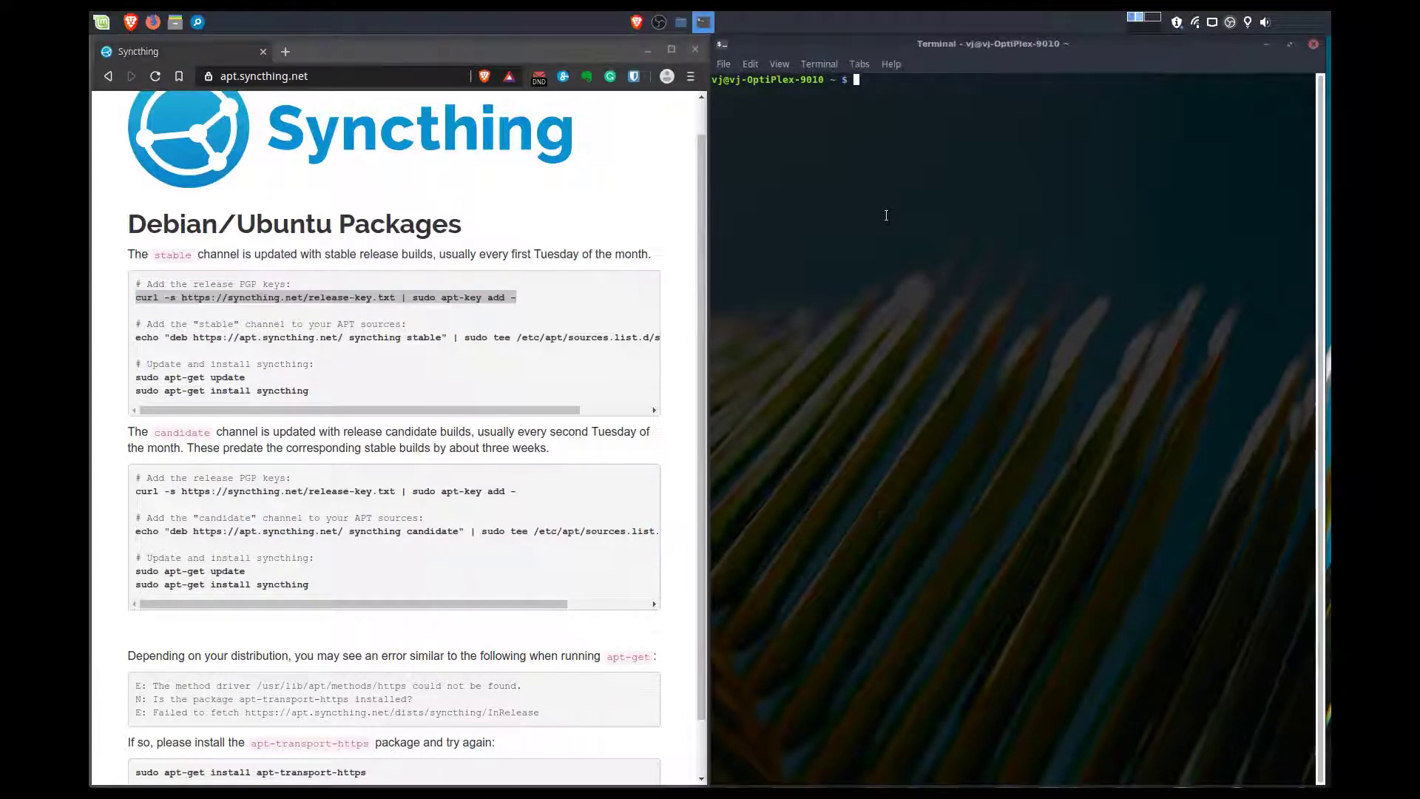
key("ctrl+shift+v")
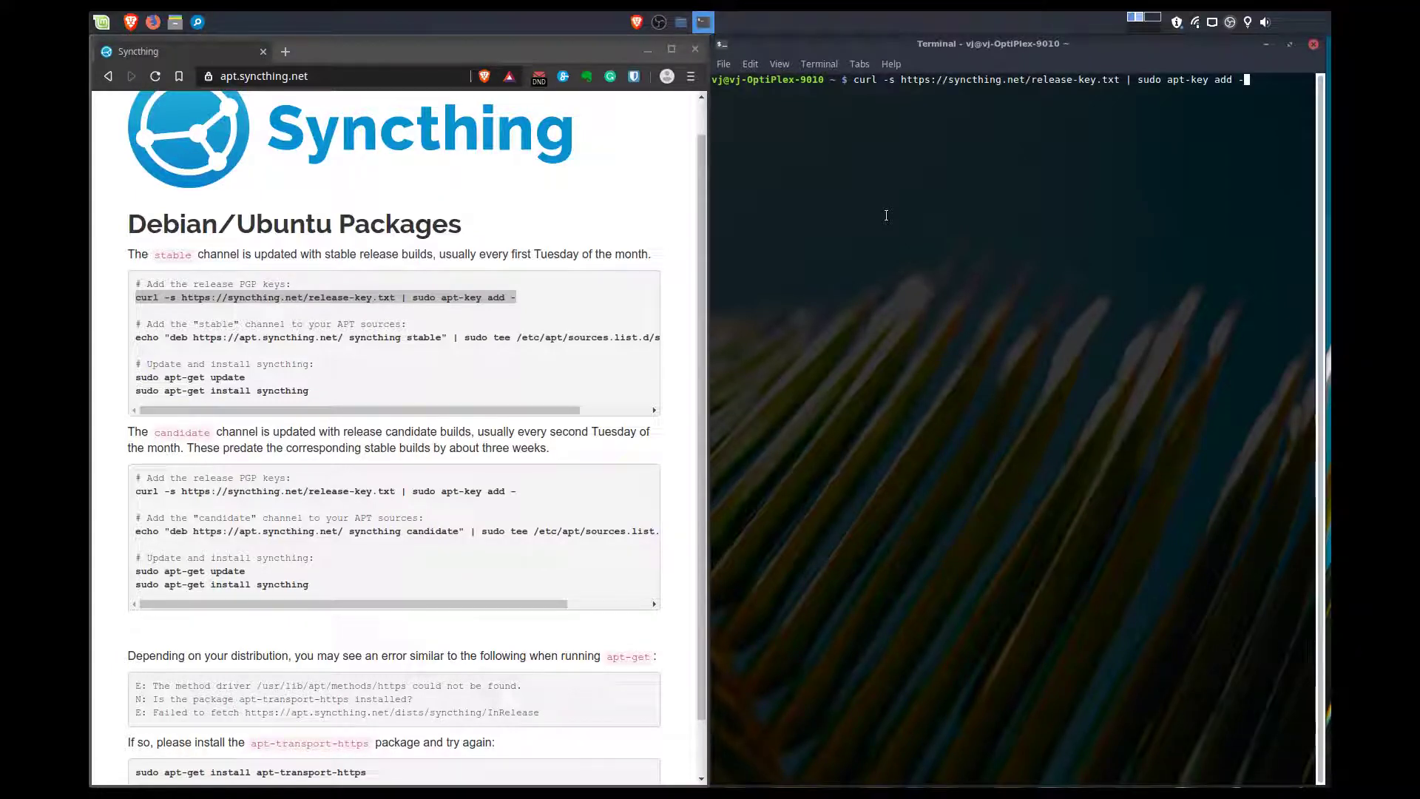
key("Return")
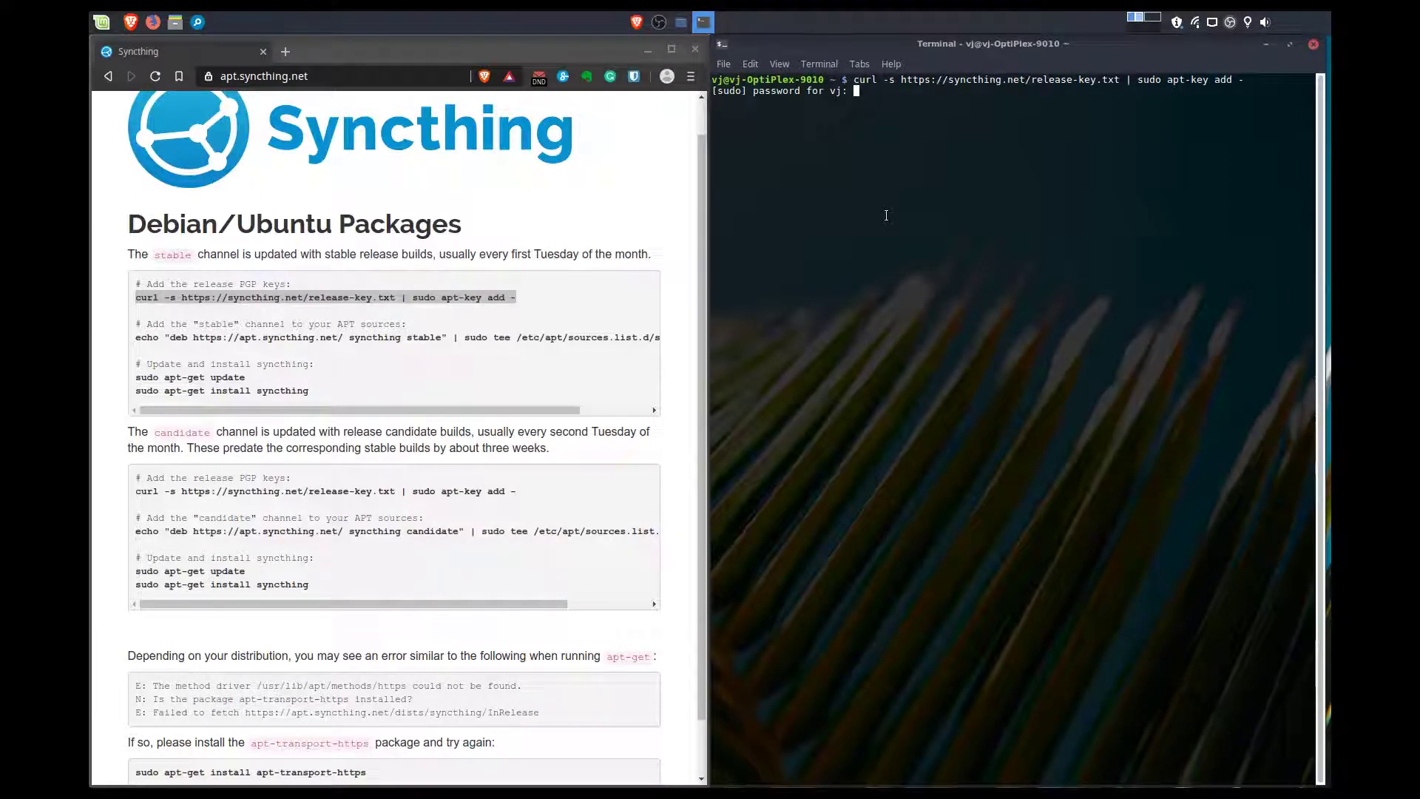
key("Return")
- Write the stable channel deb line into /etc/apt/sources.list.d/syncthing.list via sudo tee
left_click_drag(138, 338, 708, 351)
key("super+c")
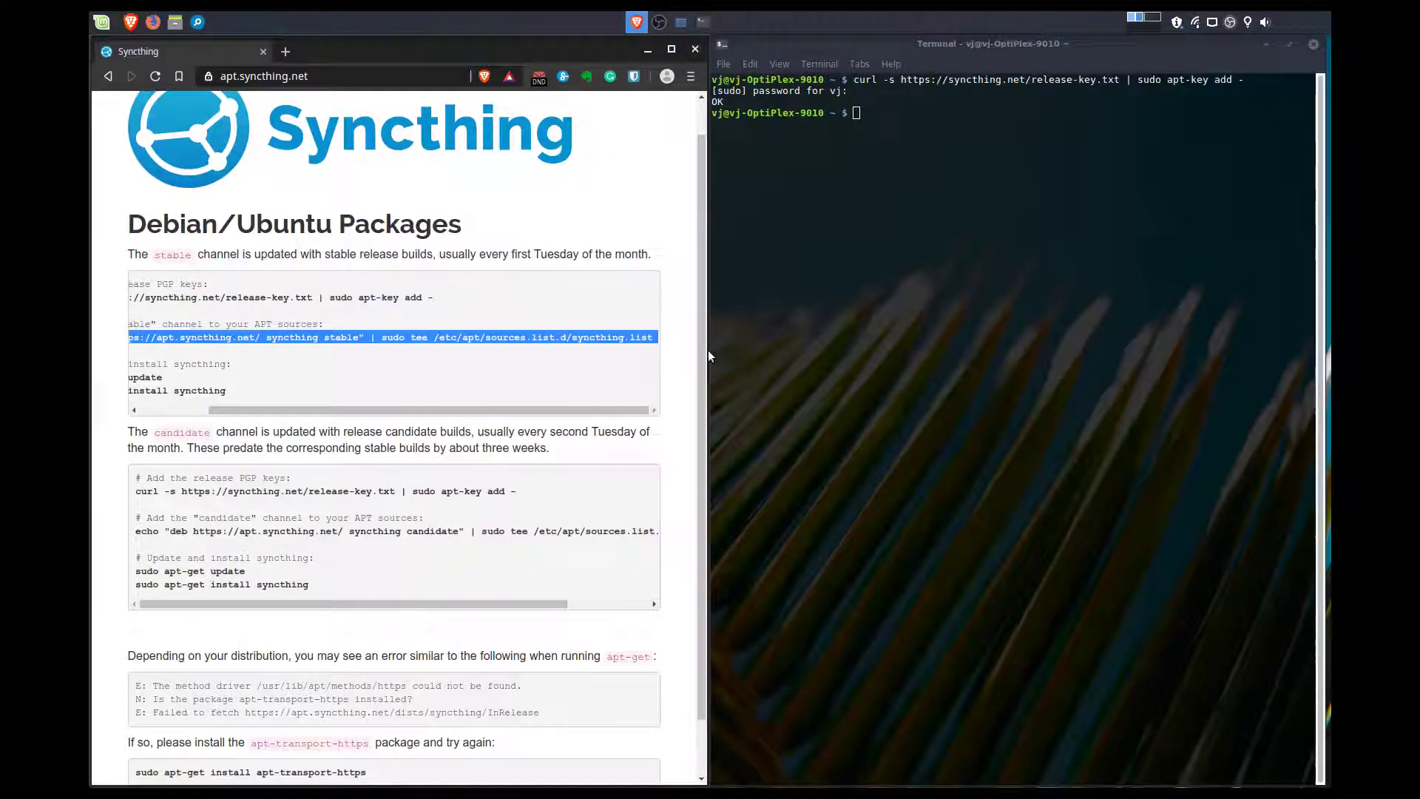
left_click(886, 275)
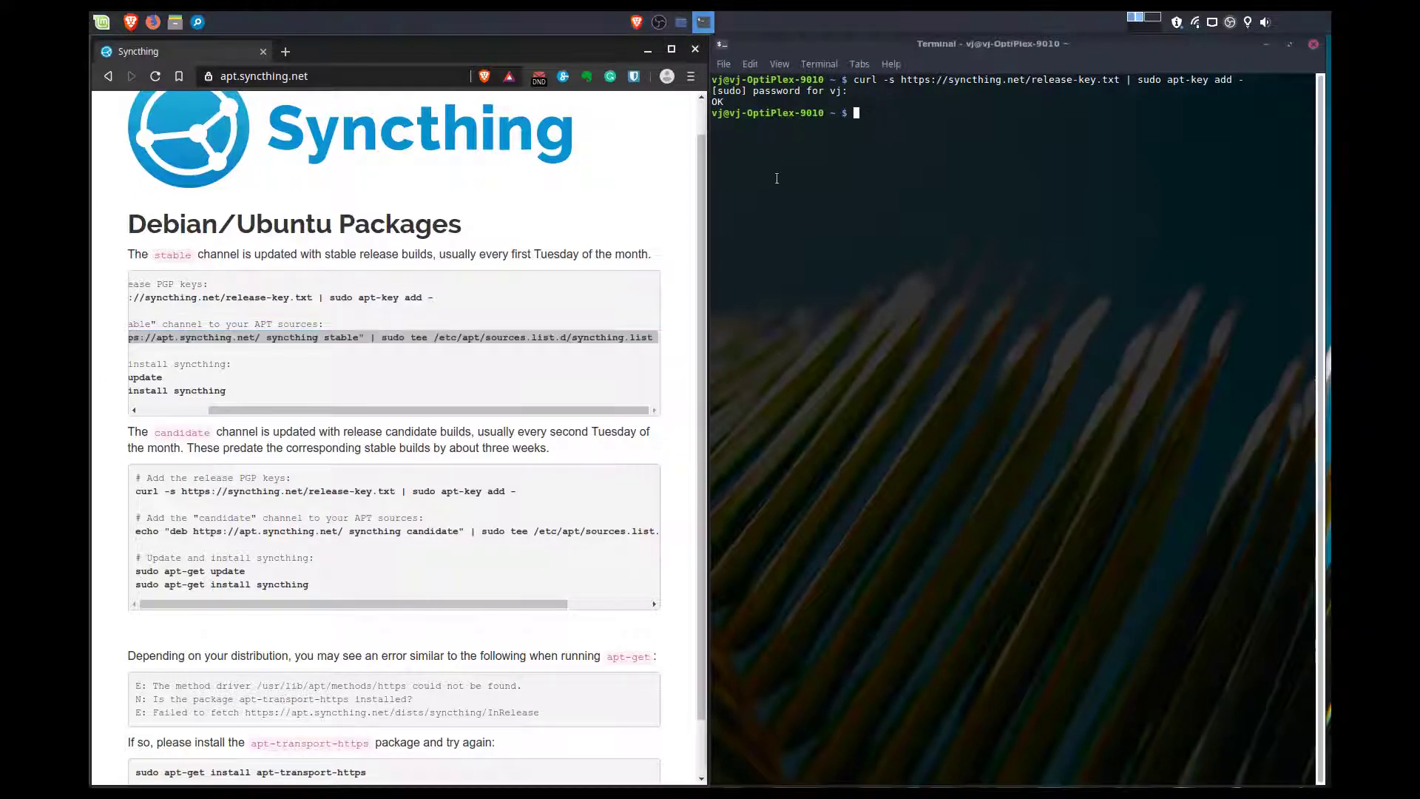
middle_click(886, 275)
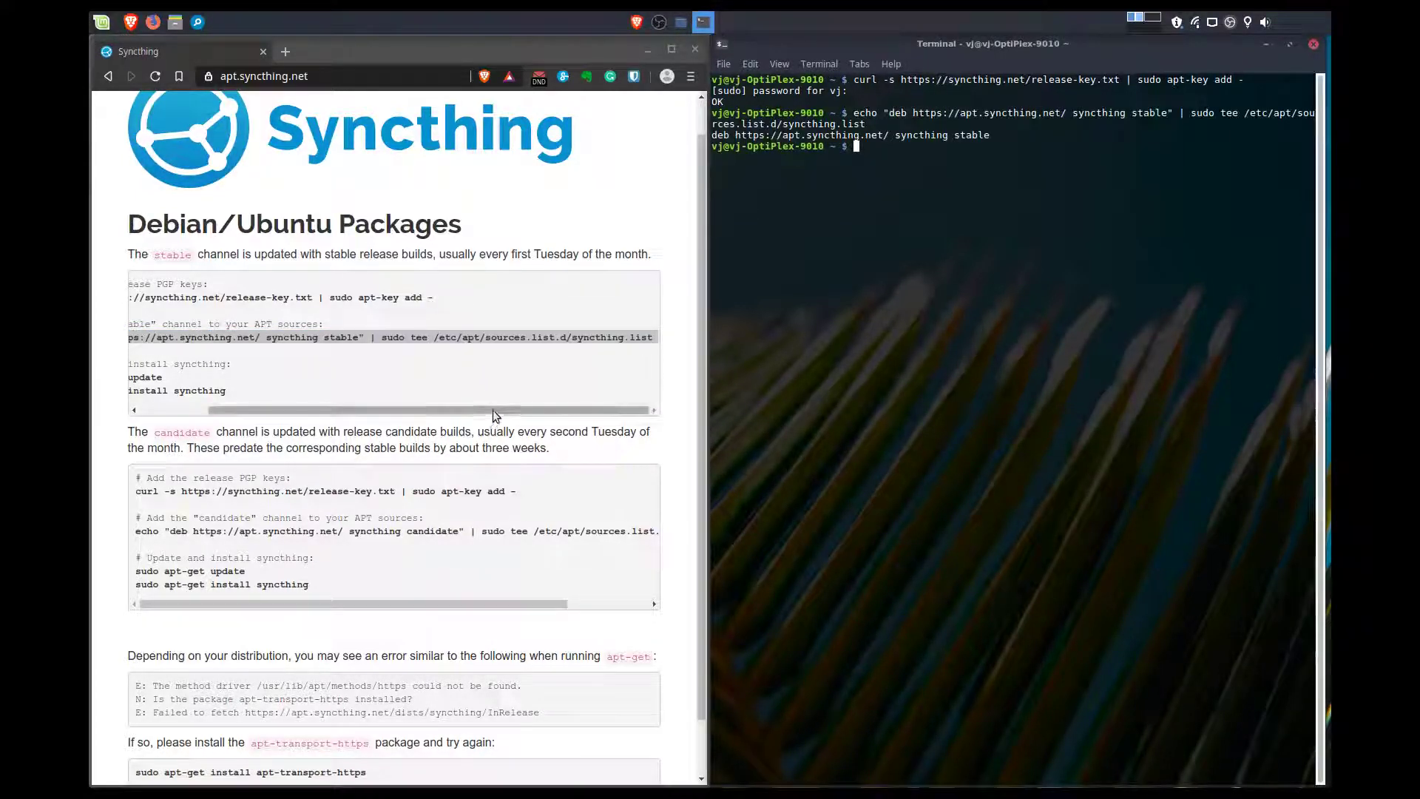
left_click_drag(493, 410, 374, 407)
left_click(813, 208)
- Run sudo apt-get update, then sudo apt-get install syncthing to install version 1.1.4
type("s")
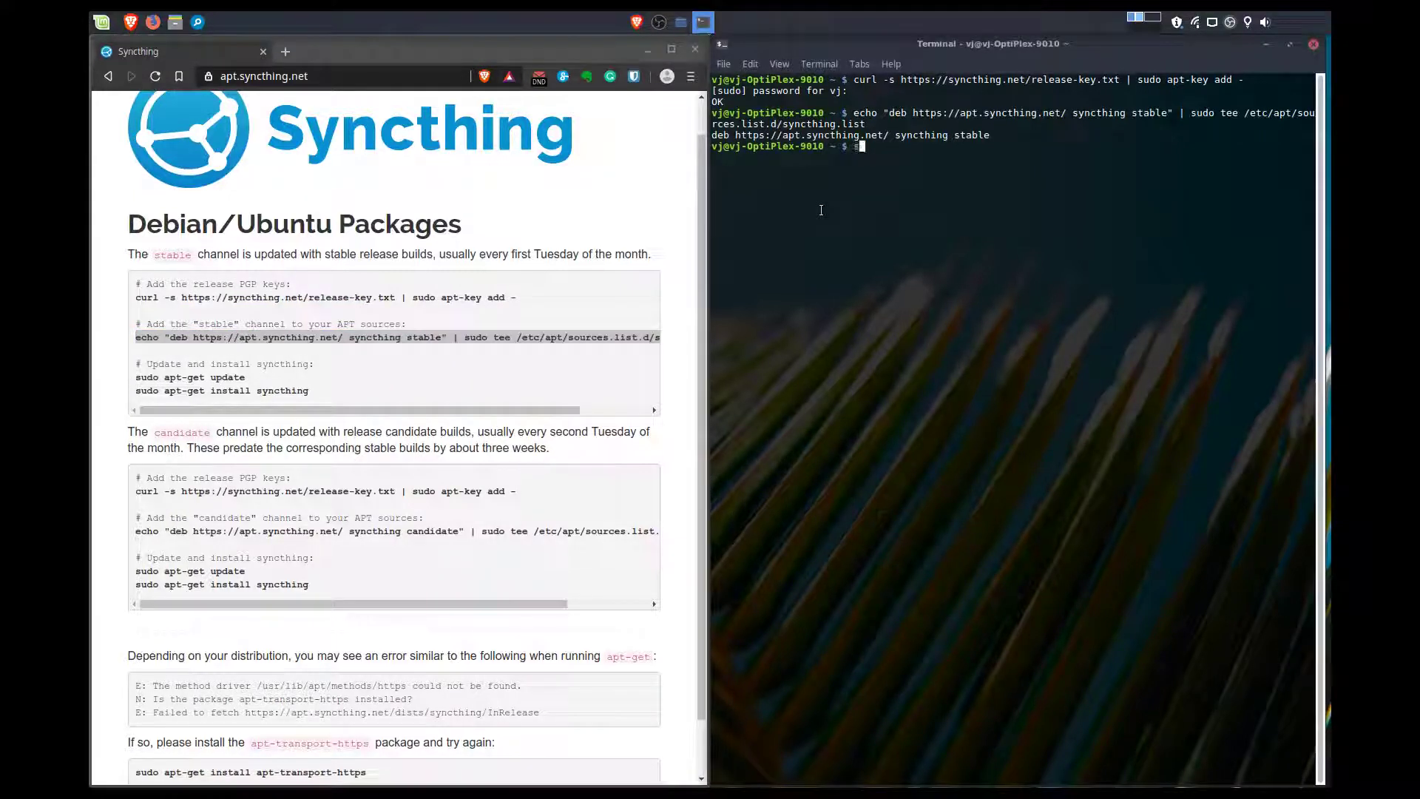
type("udo apt-get update")
key("Return")
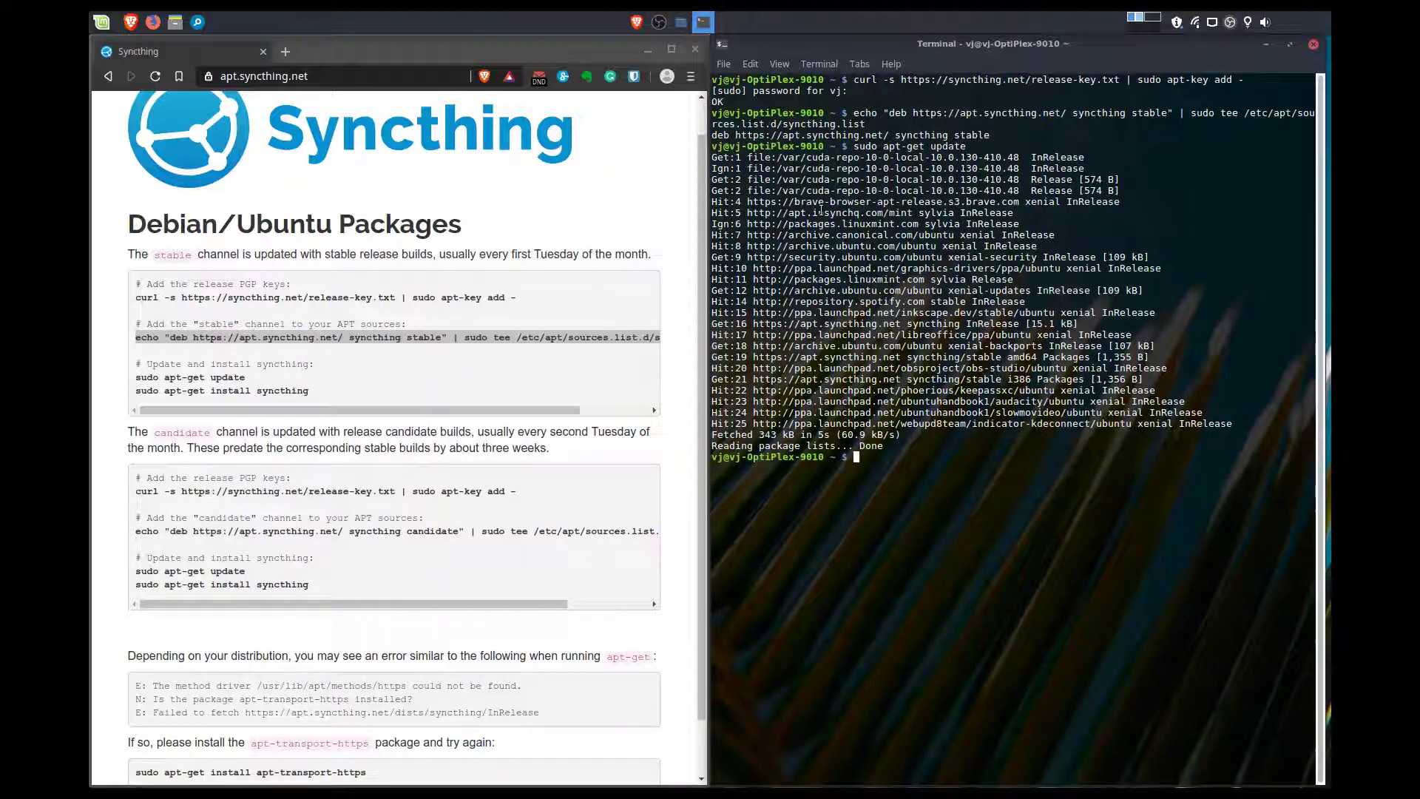
type("sudo apt-get install syn")
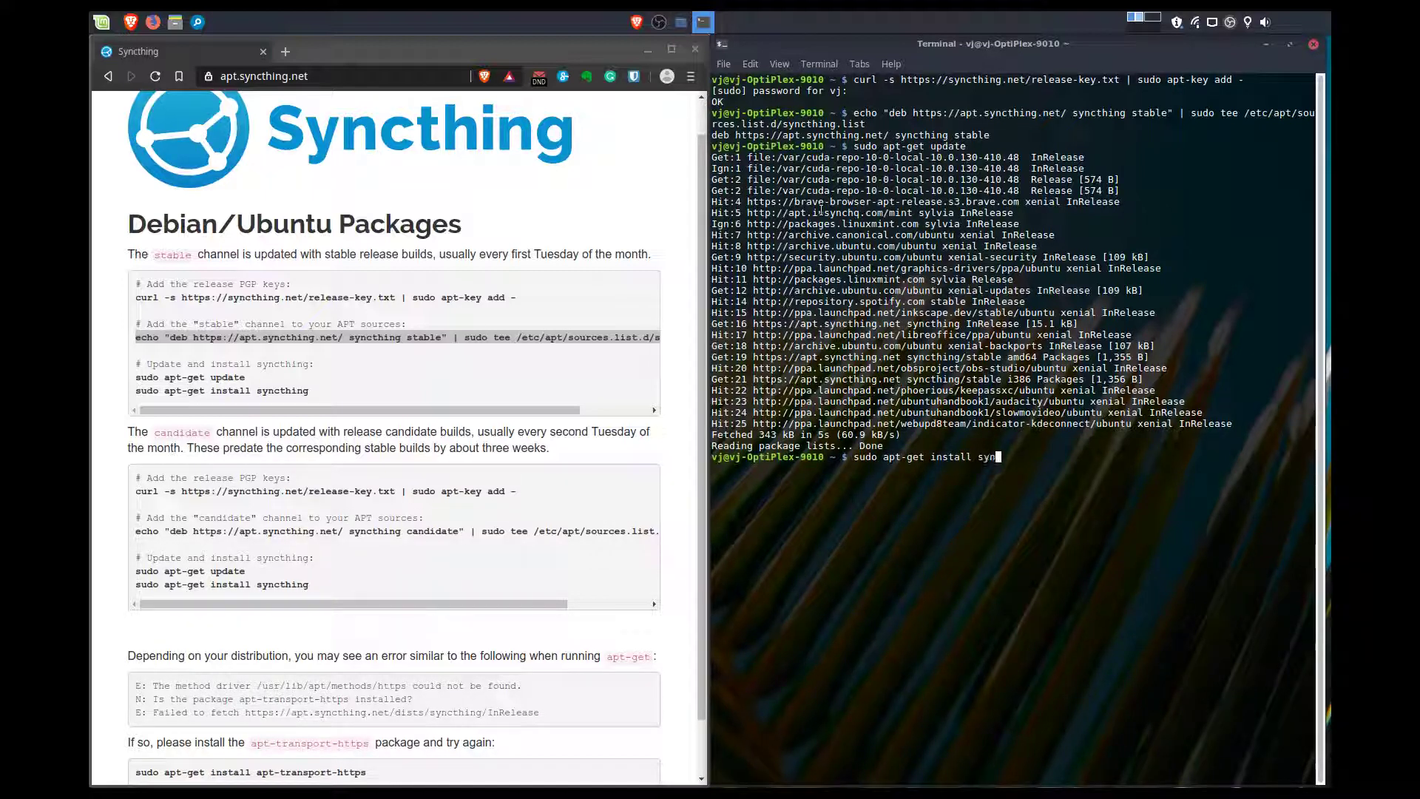
type("cthing")
key("Return")
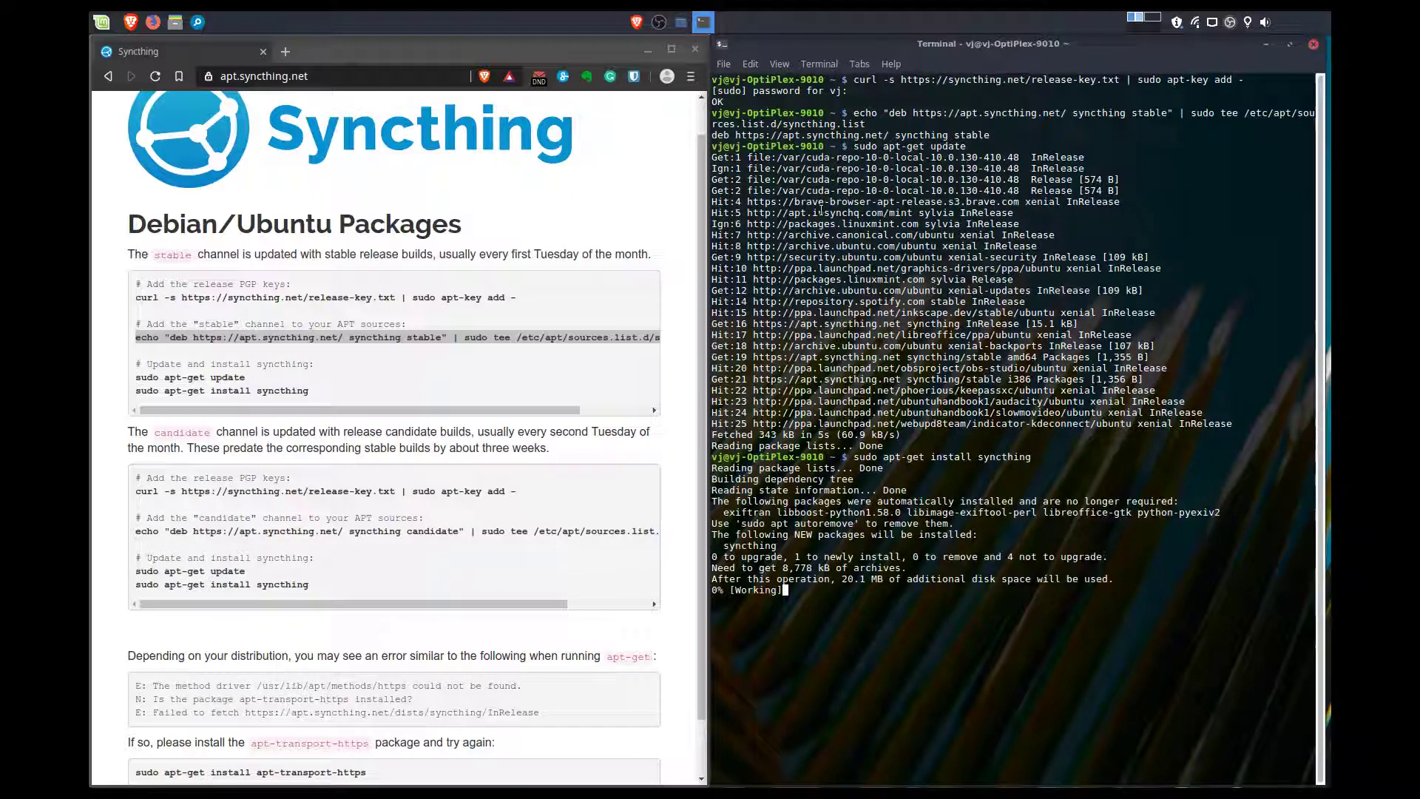
left_click(658, 23)
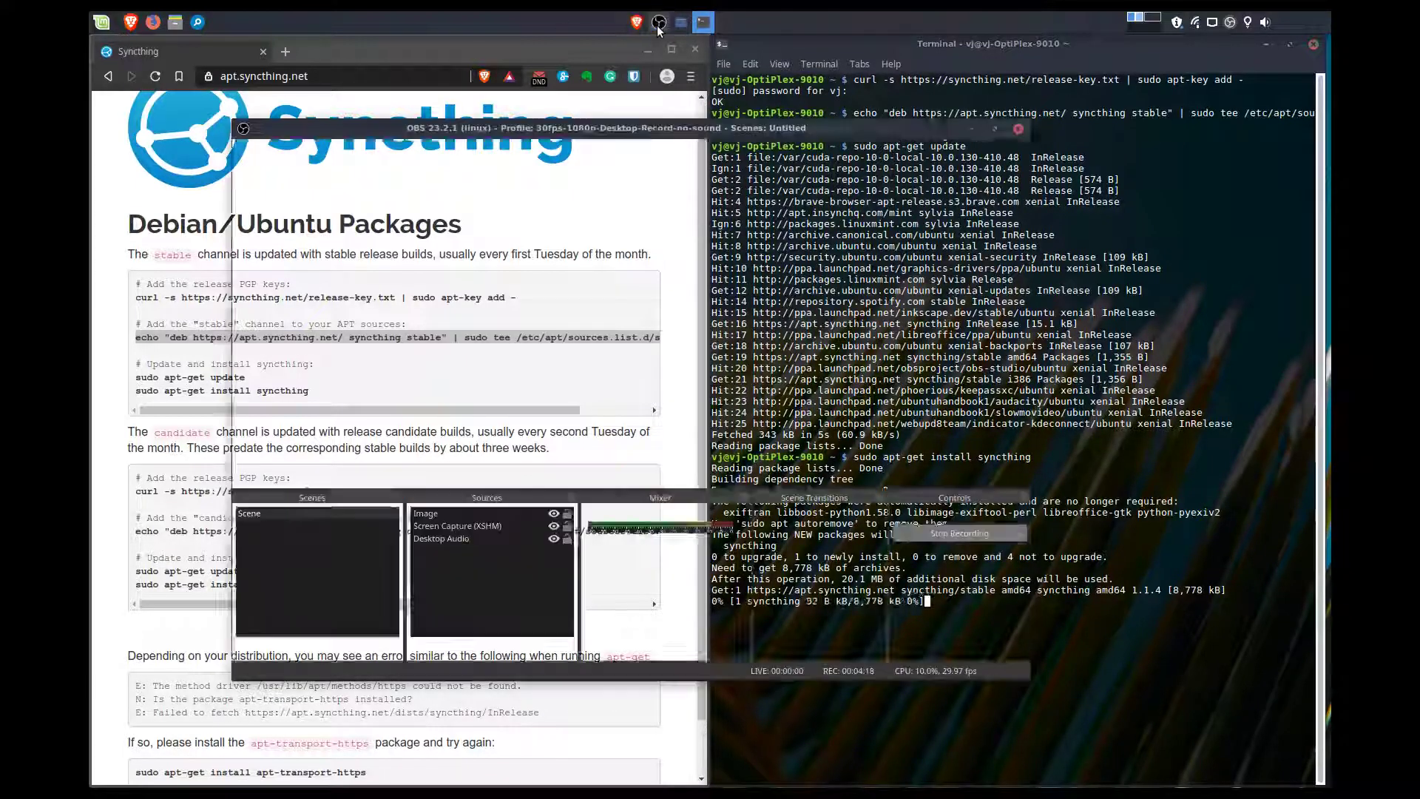
left_click(658, 23)
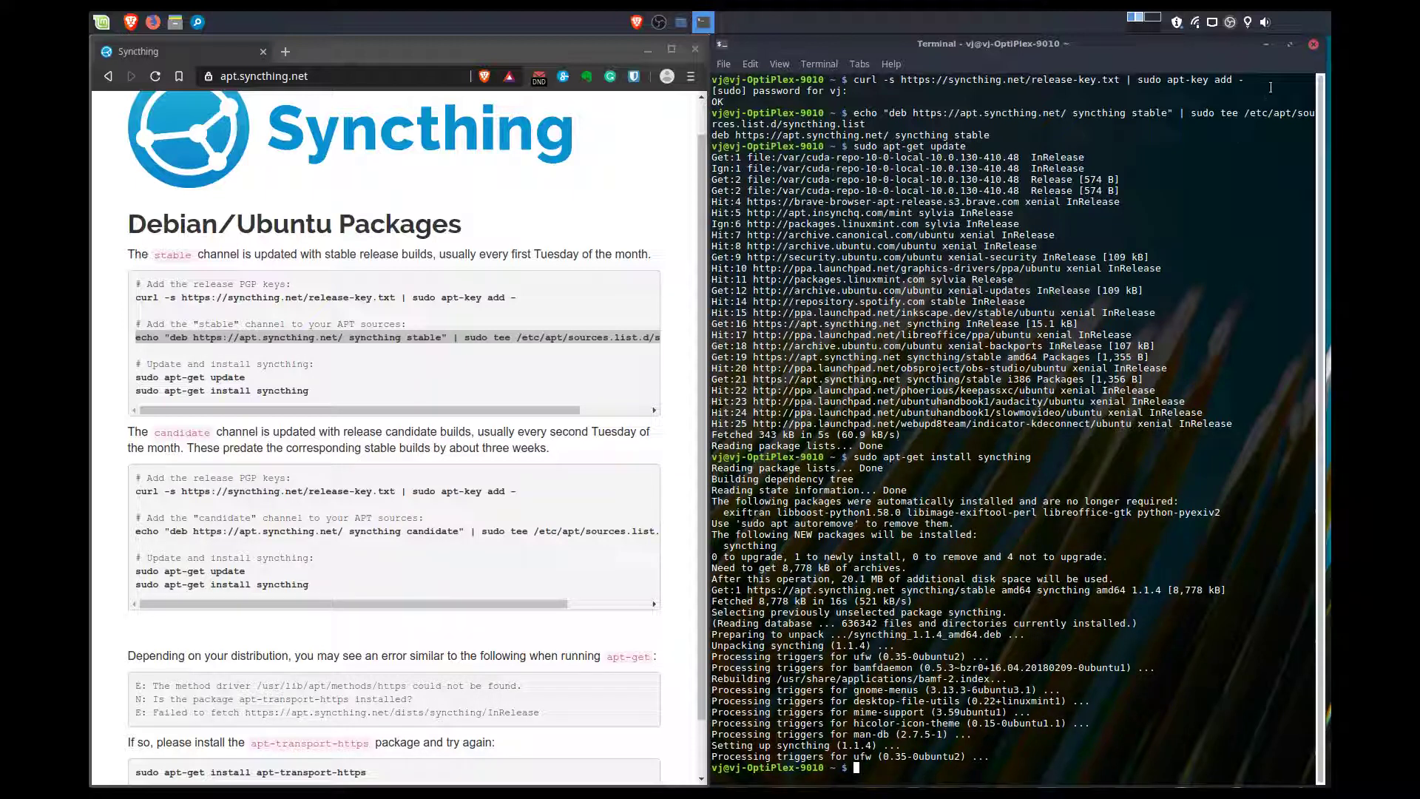
- Close the terminal and maximize the Brave window
left_click(1312, 46)
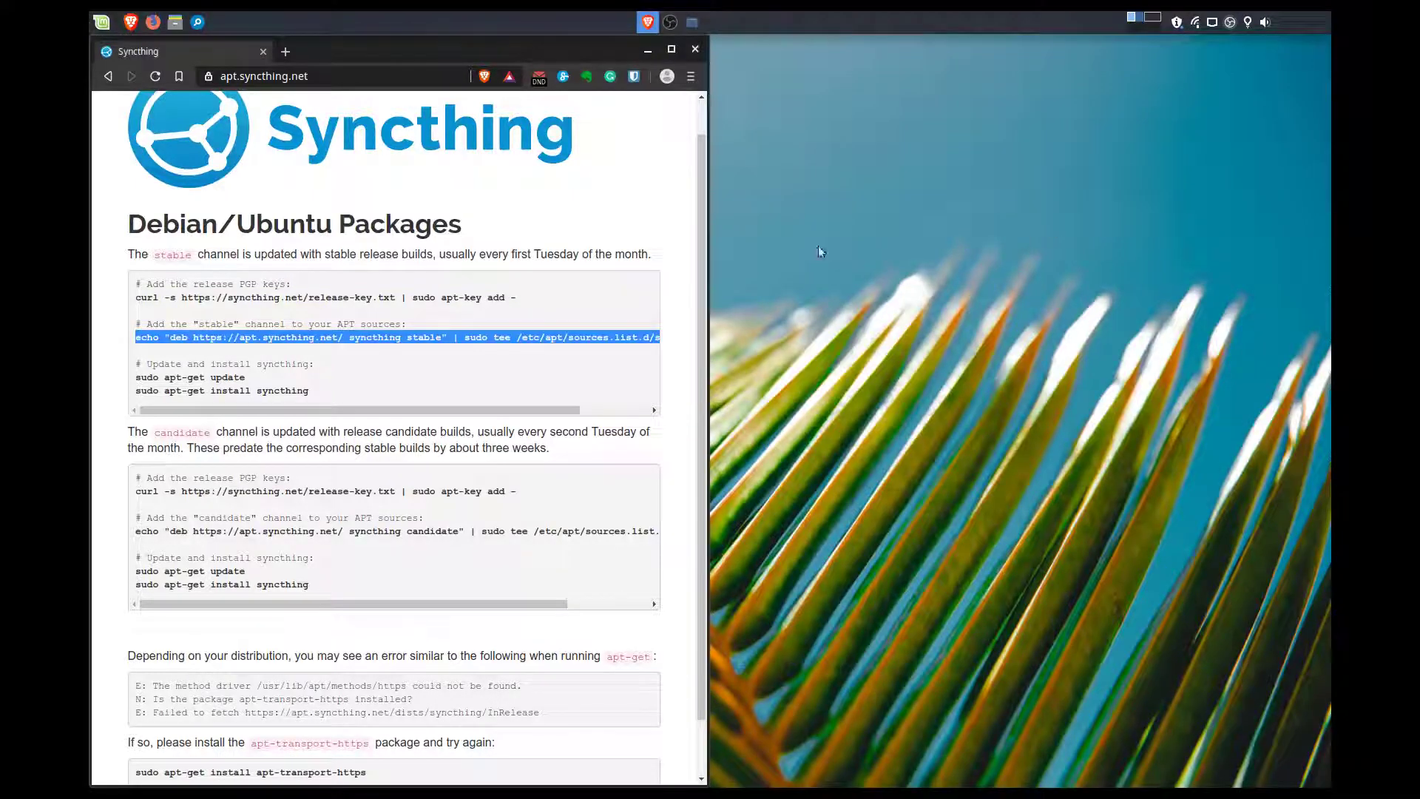
left_click(674, 50)
left_click(1074, 211)
scroll(1074, 211, "up", 1)
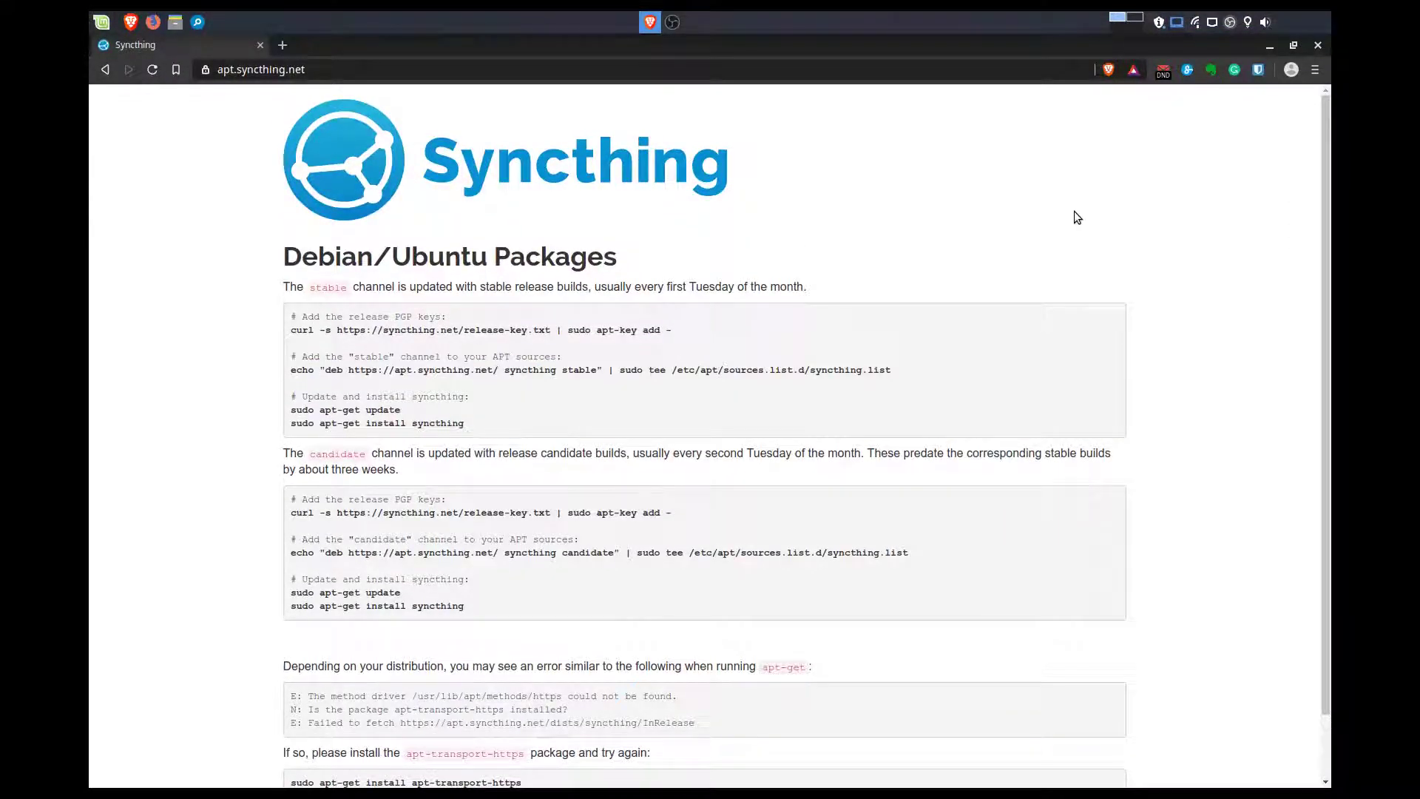
- Launch 'Start Syncthing' from the Mint menu by searching 'sync'
key("super")
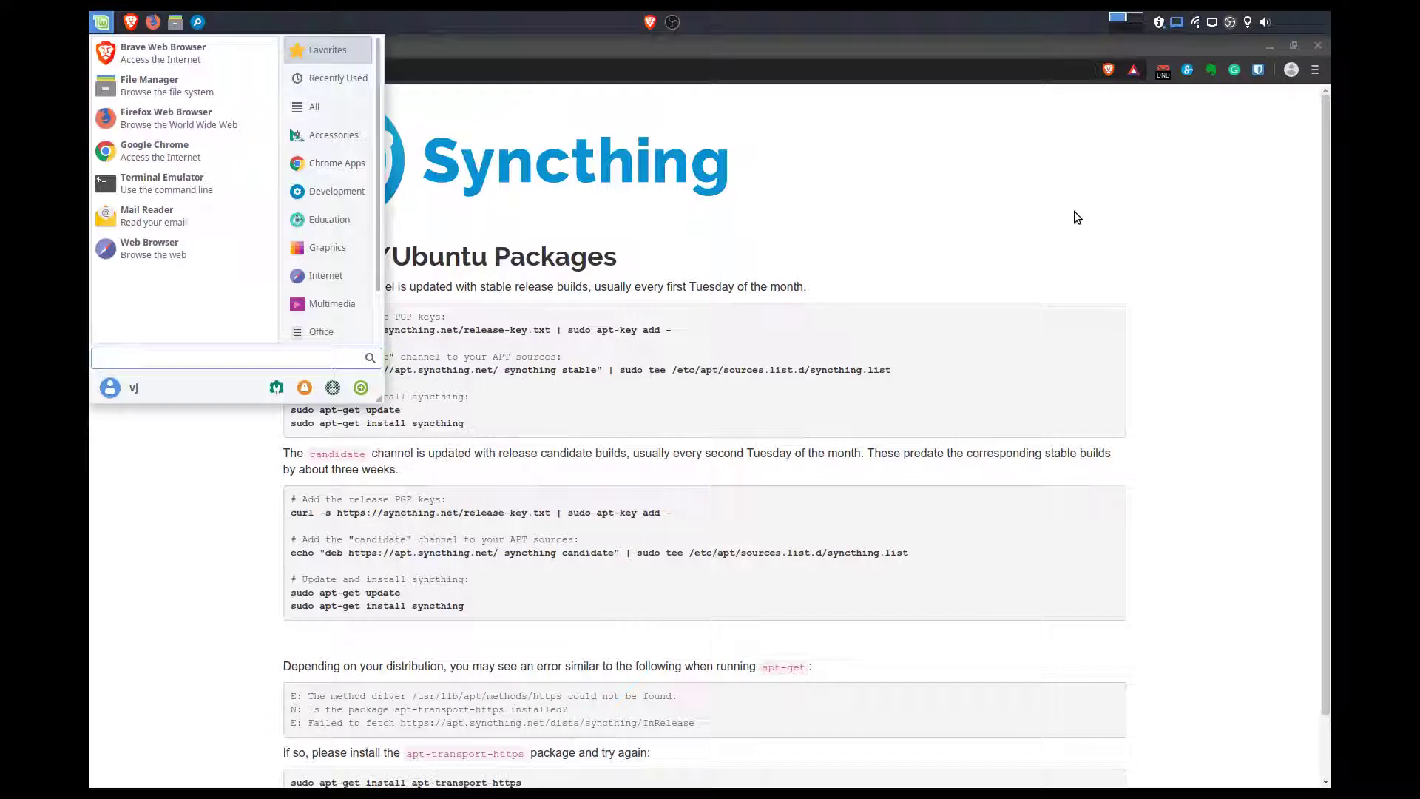
type("sync")
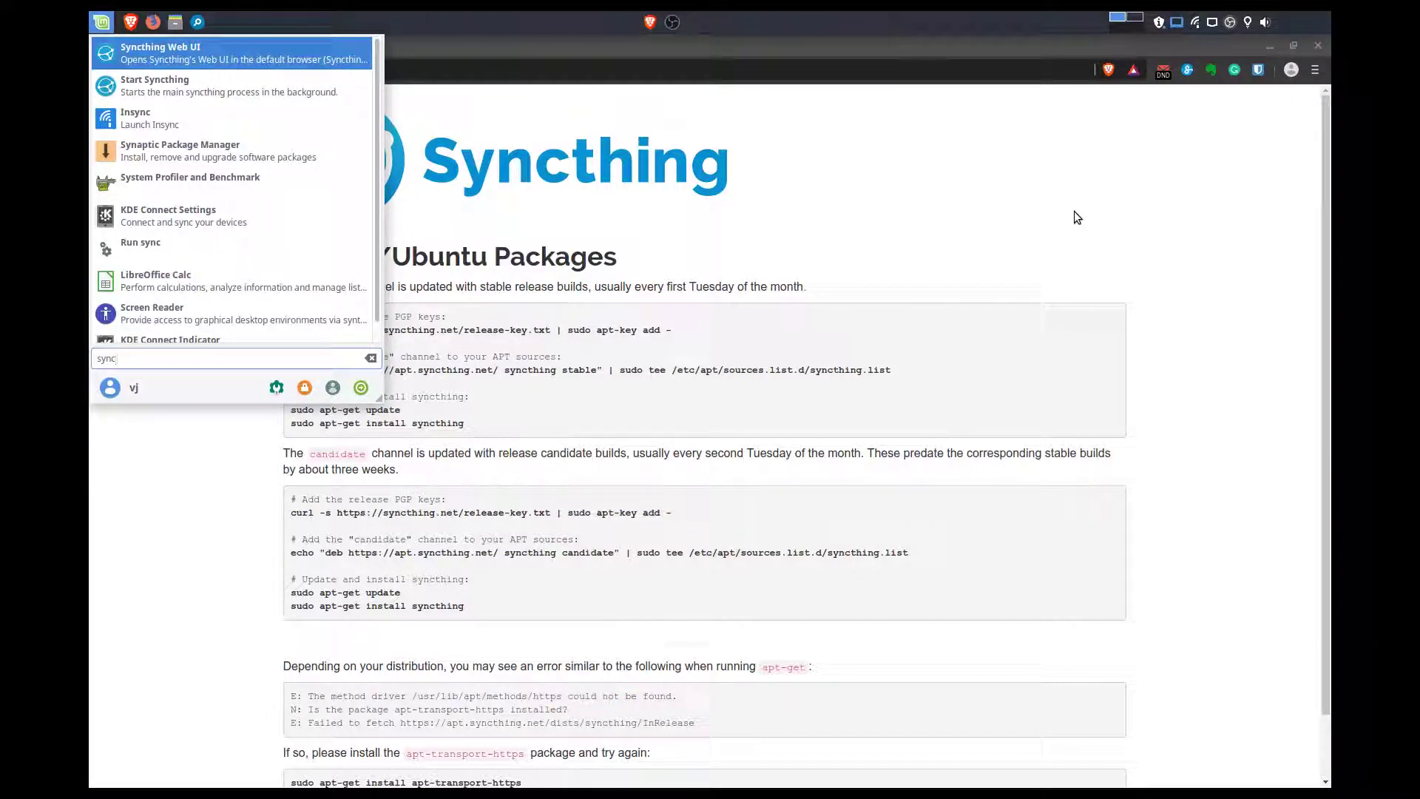
key("Down")
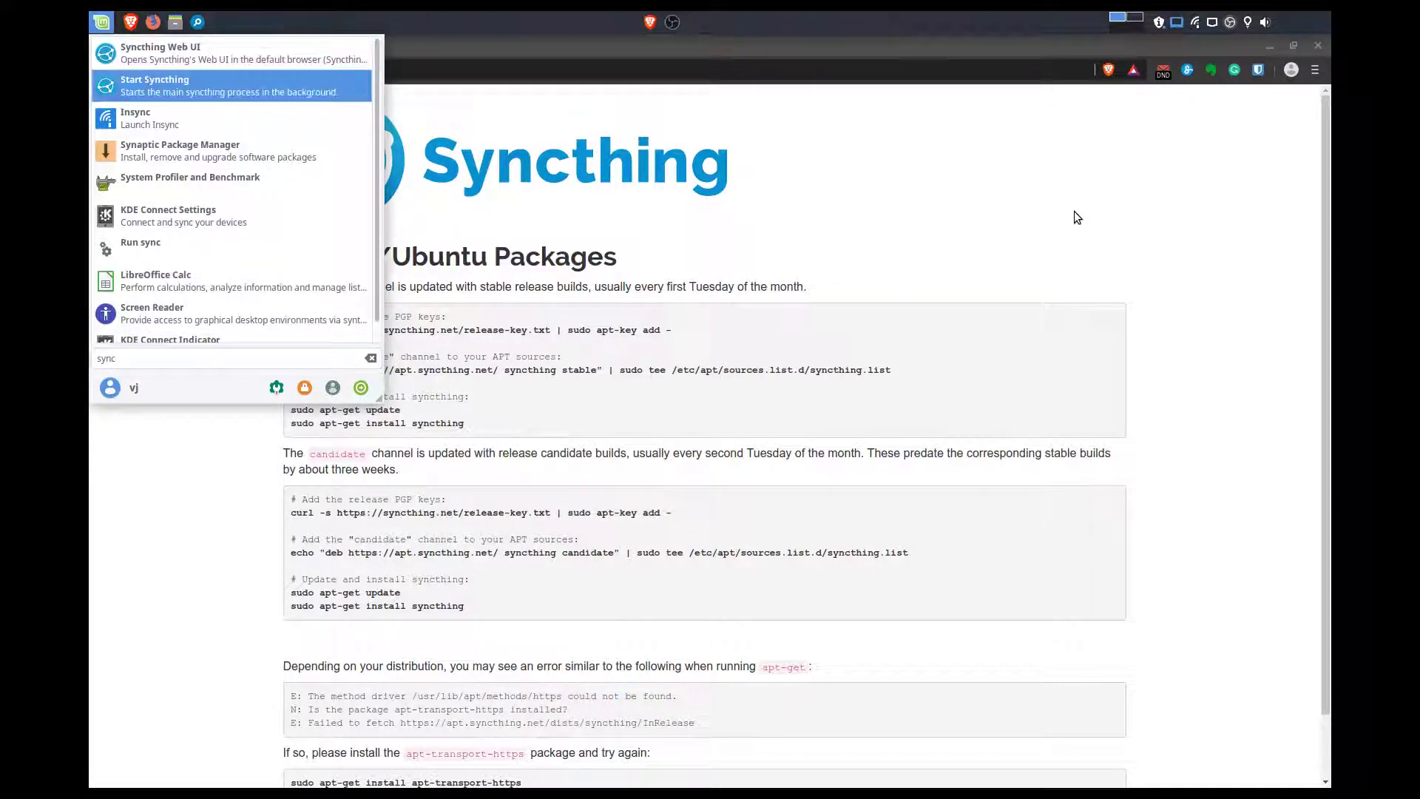
key("Return")
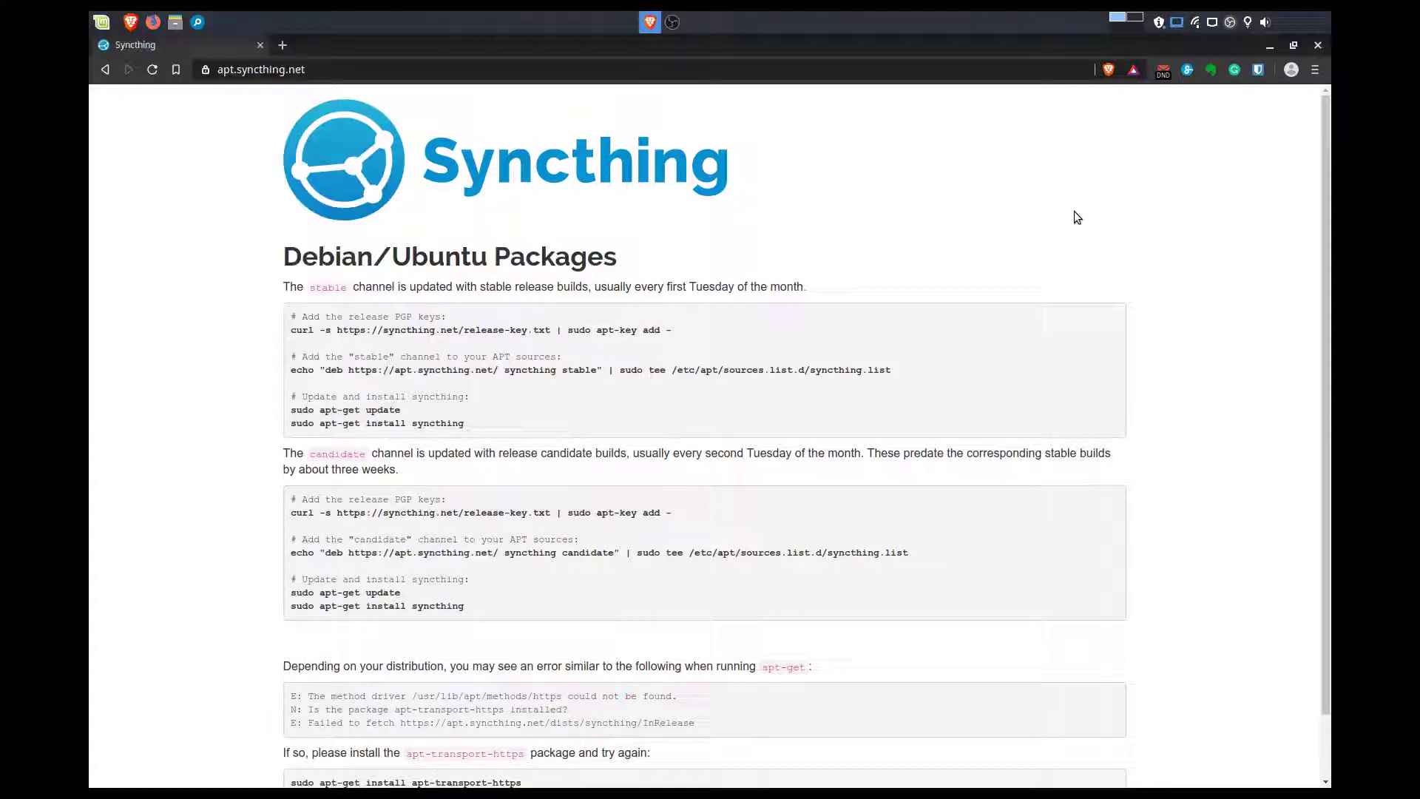
- Launch 'Syncthing Web UI' from the Mint menu to open 127.0.0.1:8384
key("super")
type("sync")
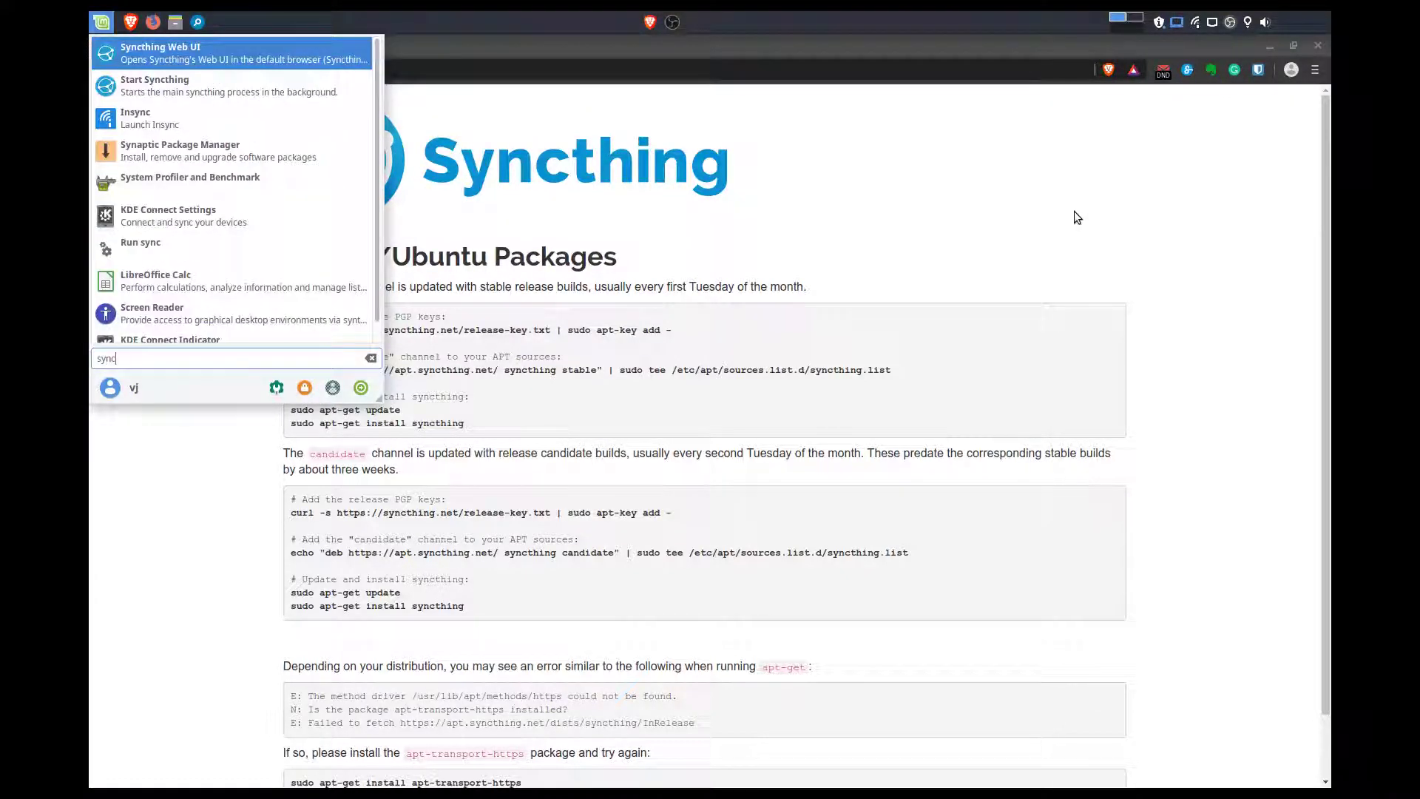
key("Down")
key("Up")
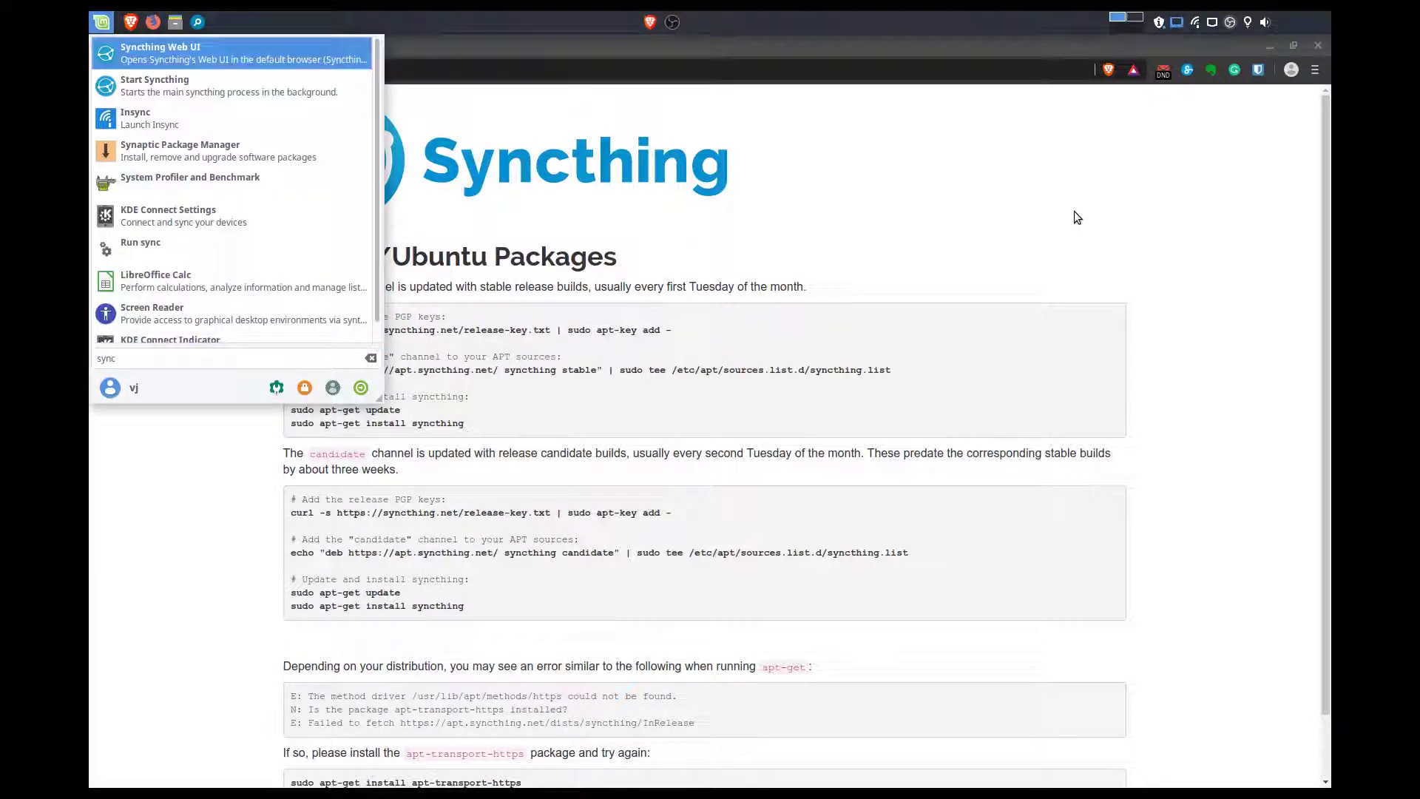
key("Return")
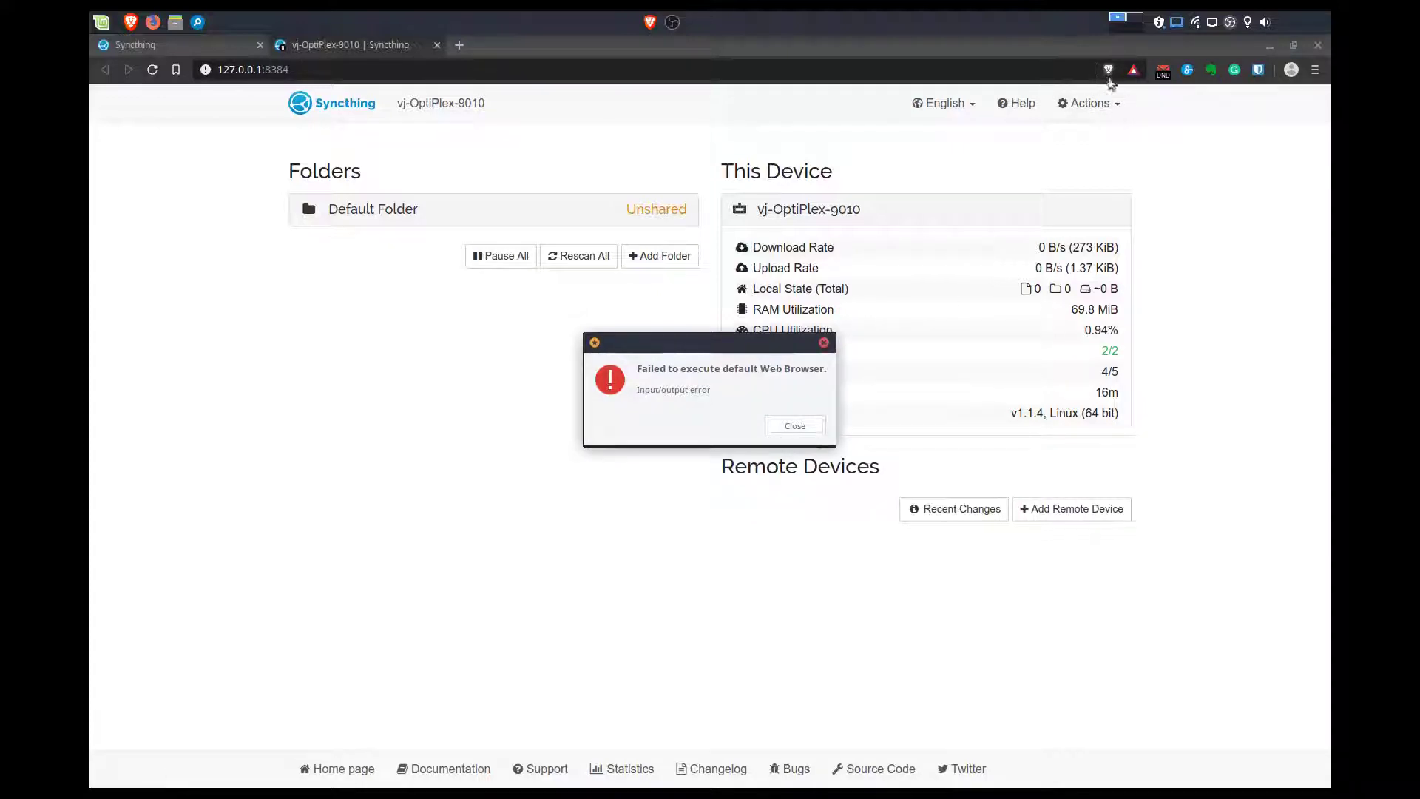
- Close the browser-launch error and expand Default Folder to select its home Sync folder path
left_click(805, 430)
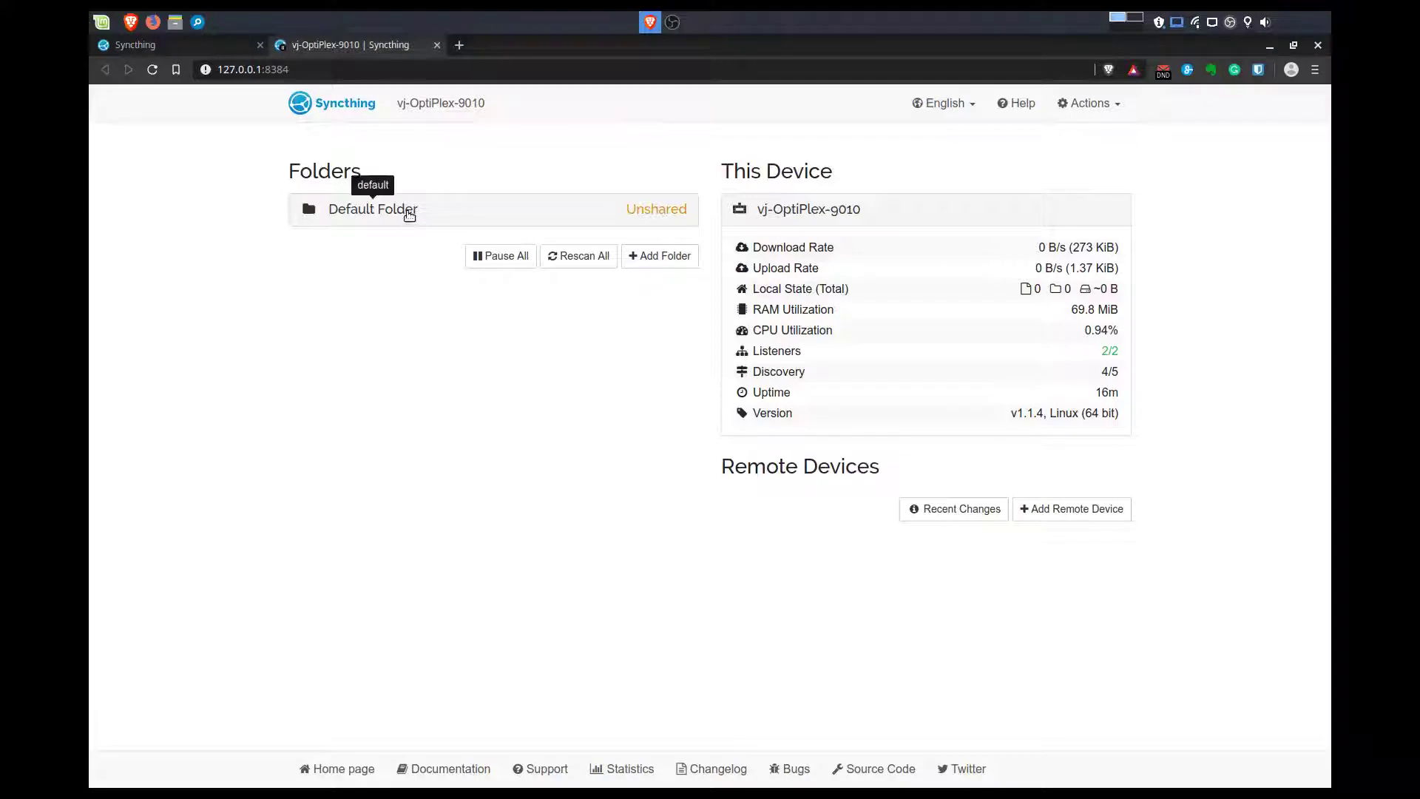
left_click(409, 212)
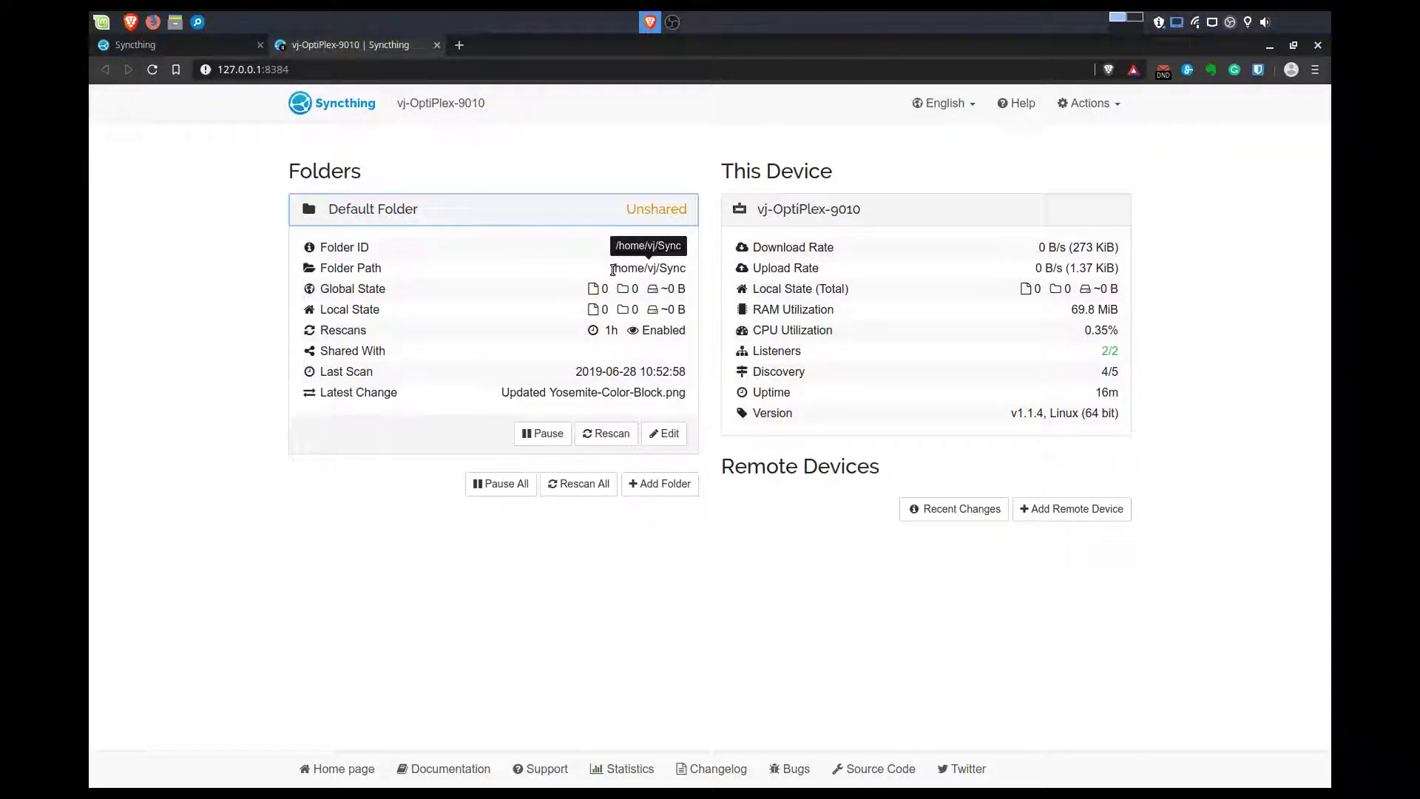
left_click_drag(613, 270, 686, 269)
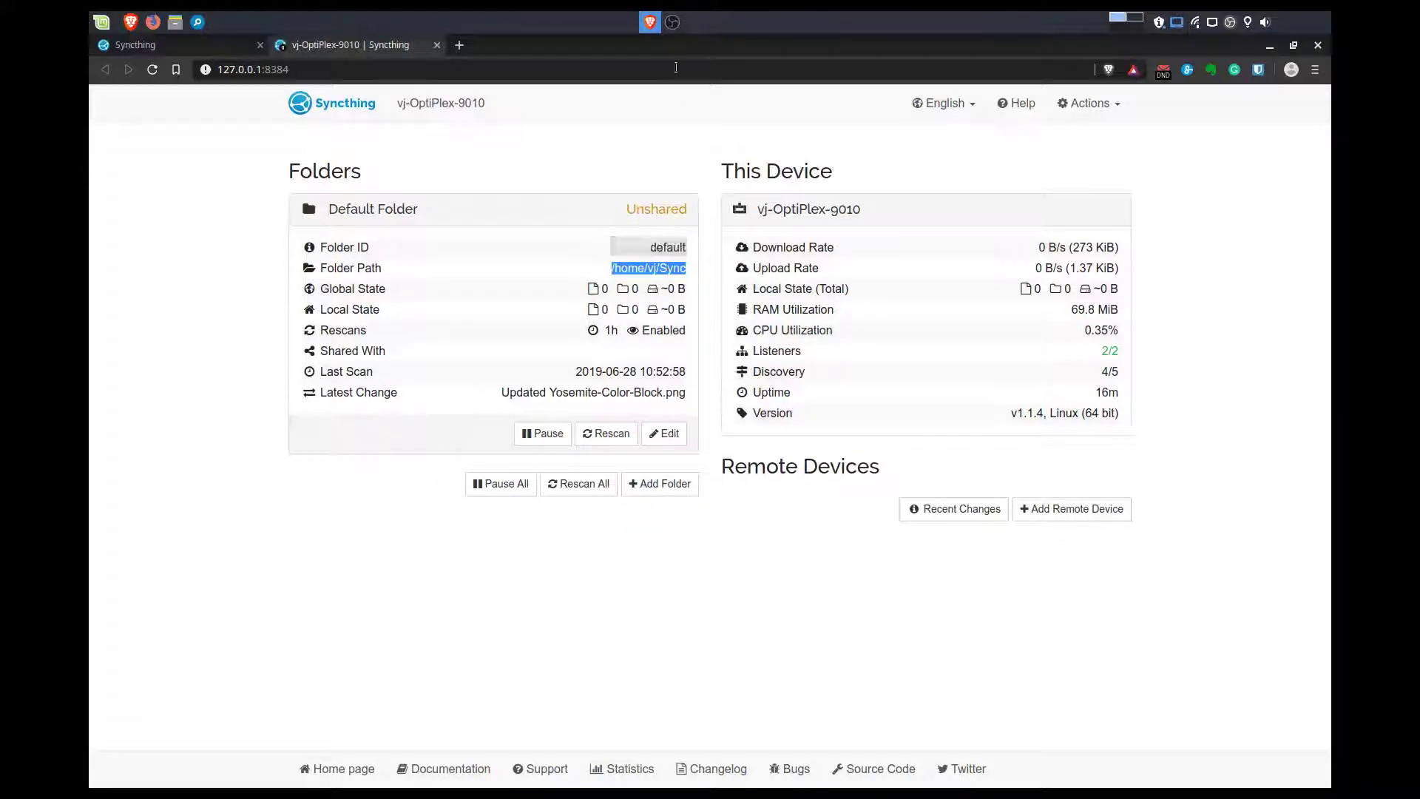
- Open the home Sync folder in File Manager, confirm it has 0 items, then minimize it
left_click(175, 21)
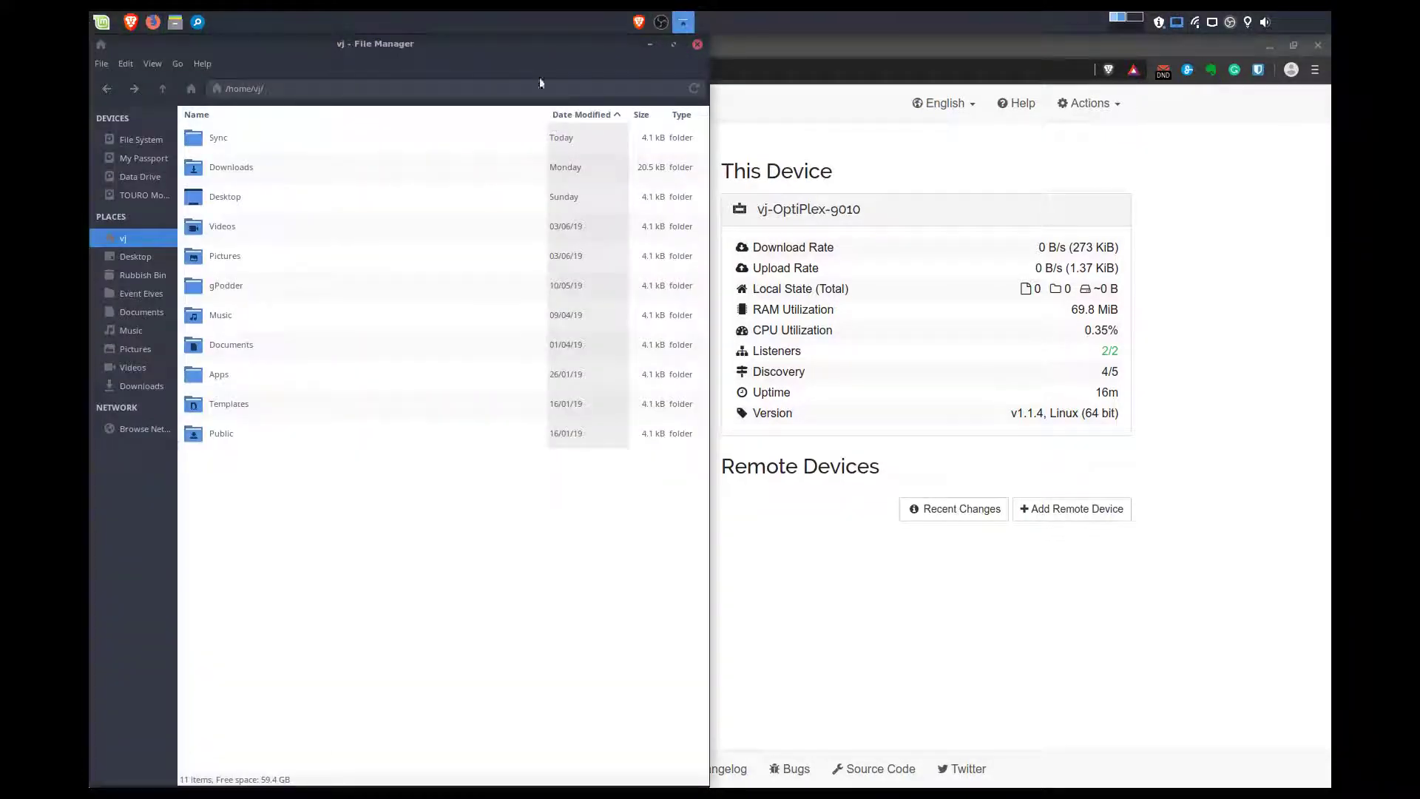
left_click_drag(529, 42, 1151, 41)
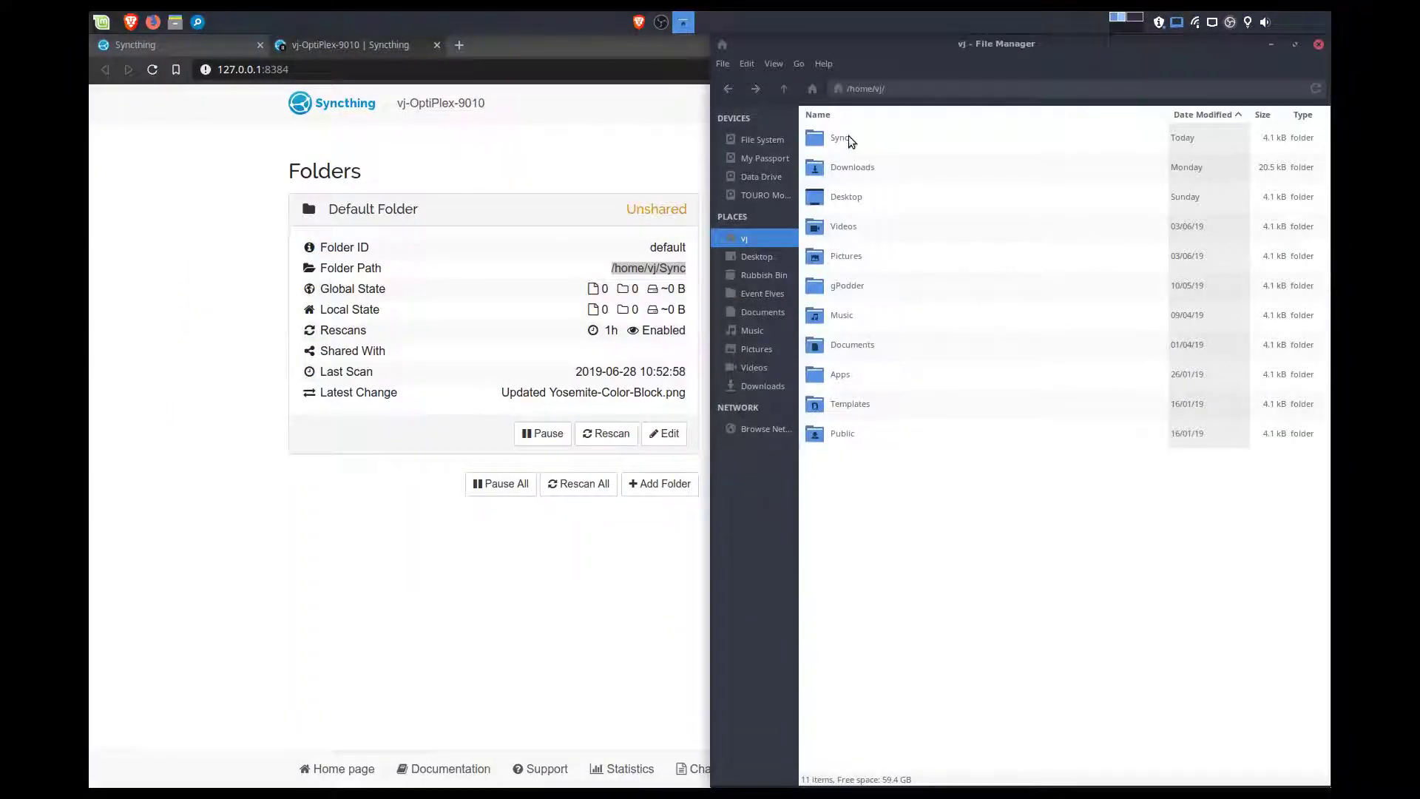
left_click(898, 140)
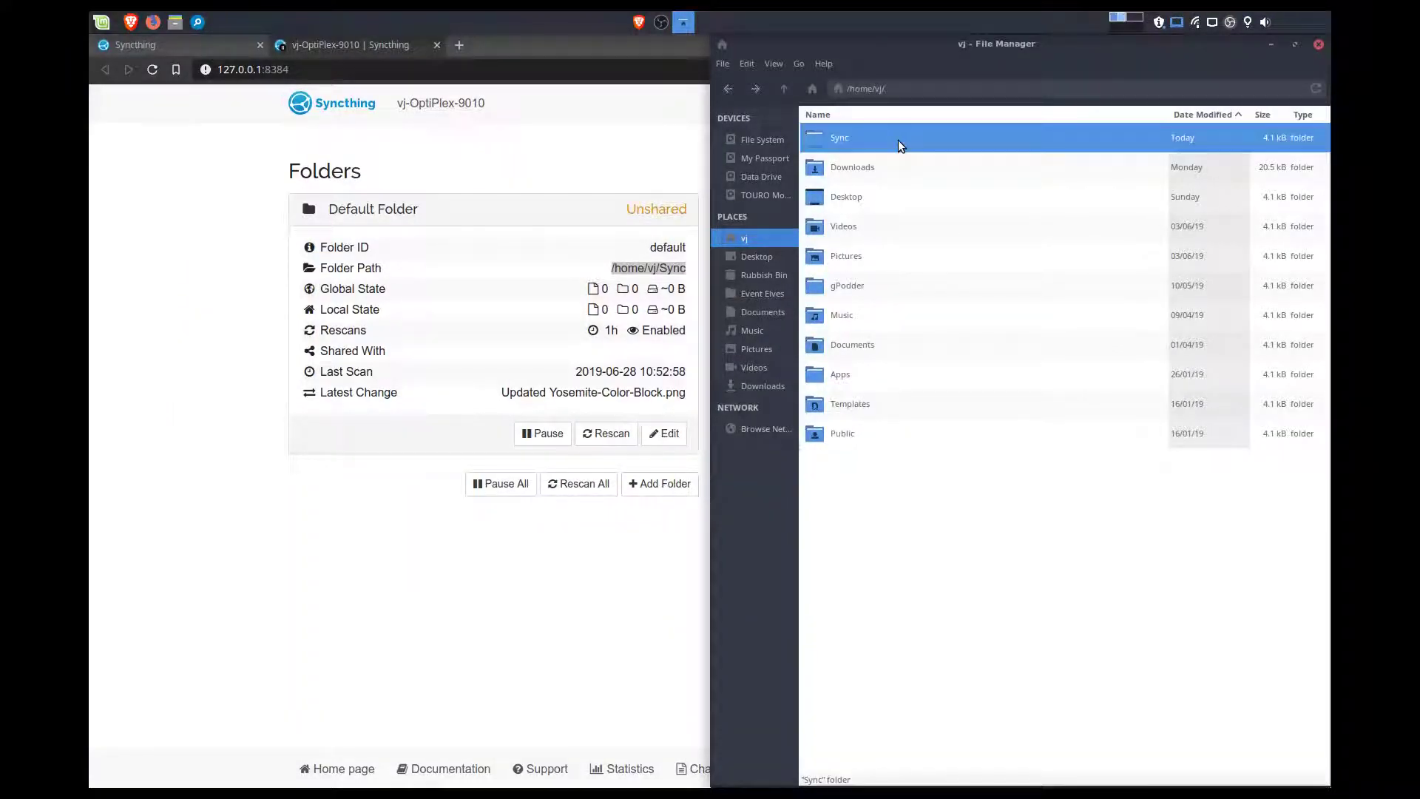
double_click(898, 140)
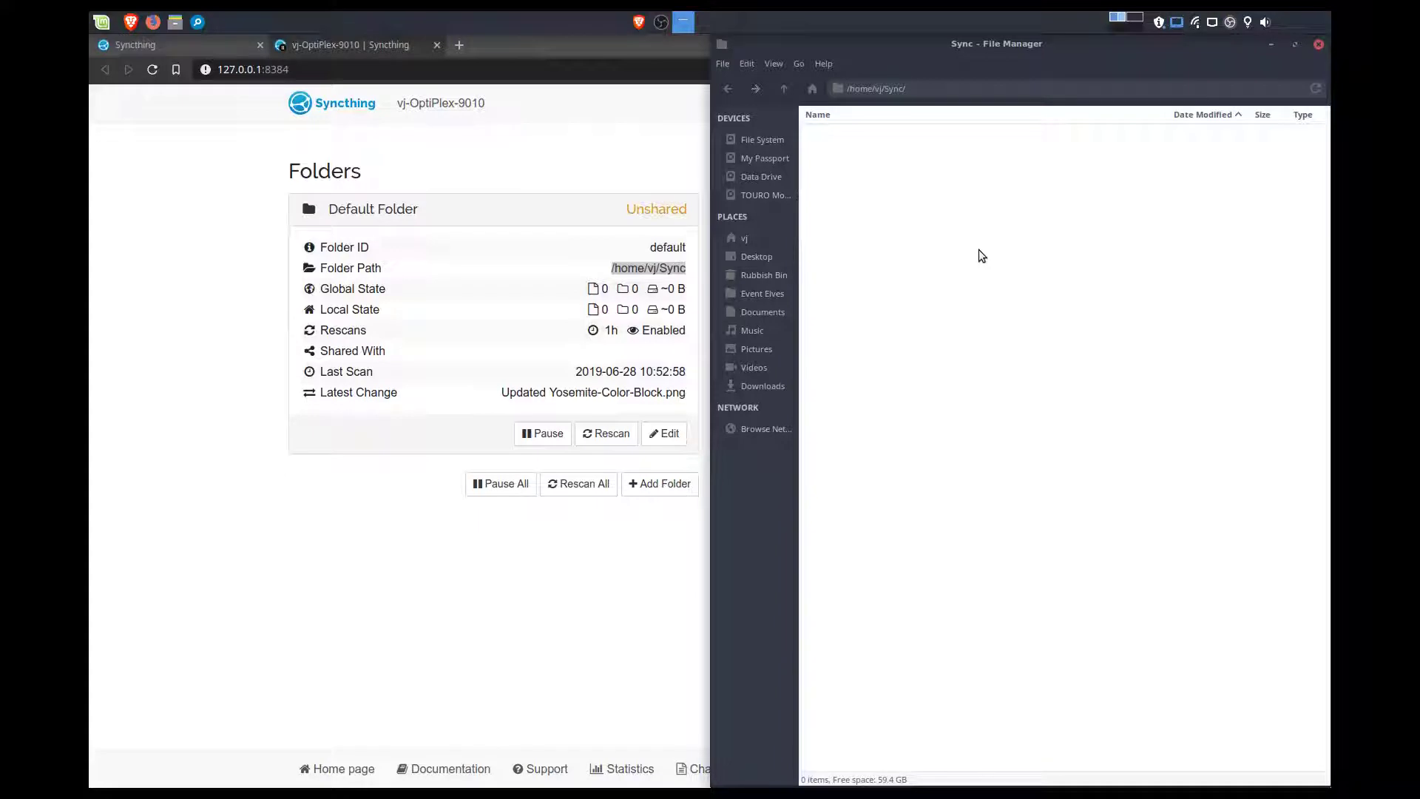
left_click(1273, 45)
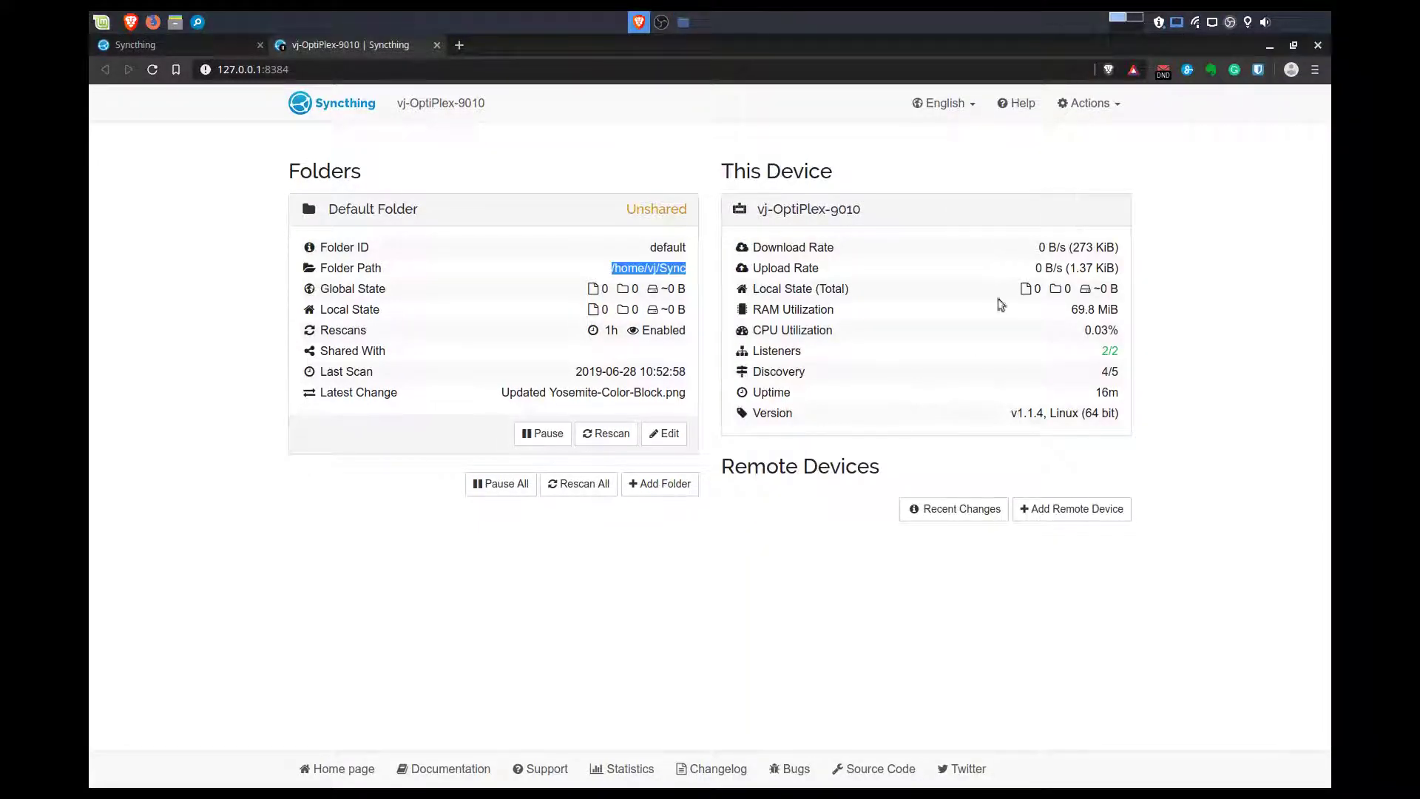
left_click(1116, 105)
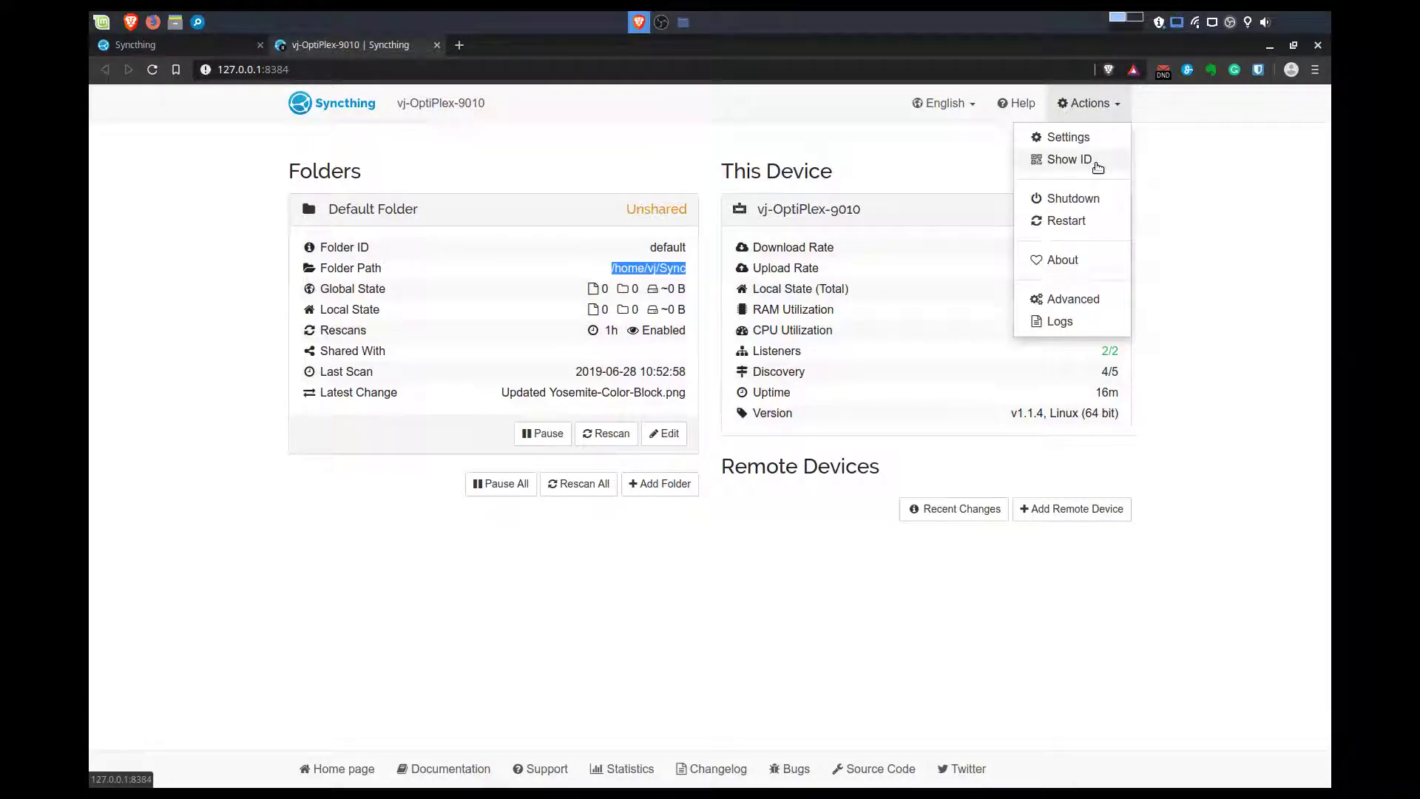
left_click(1117, 105)
left_click(1117, 105)
left_click(1057, 160)
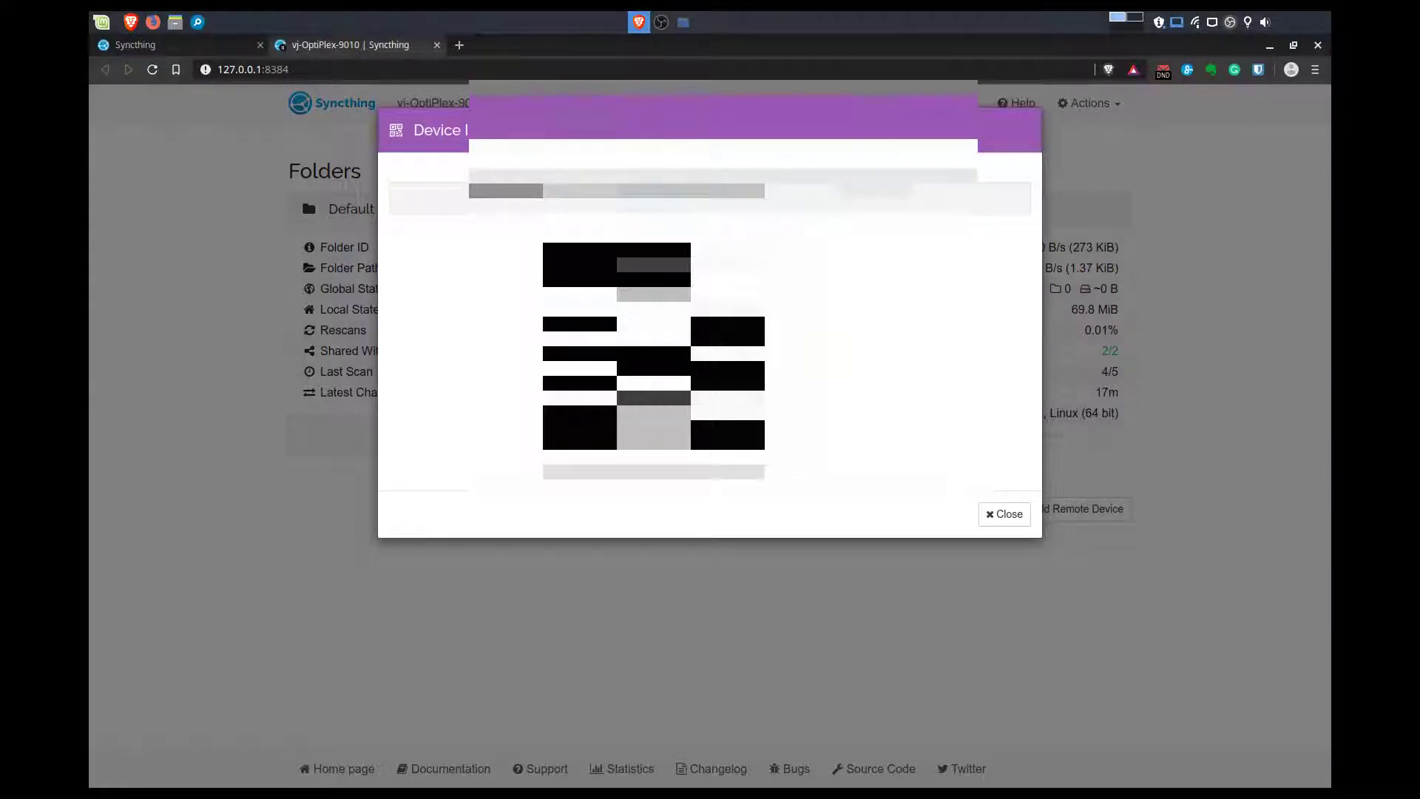
left_click(991, 512)
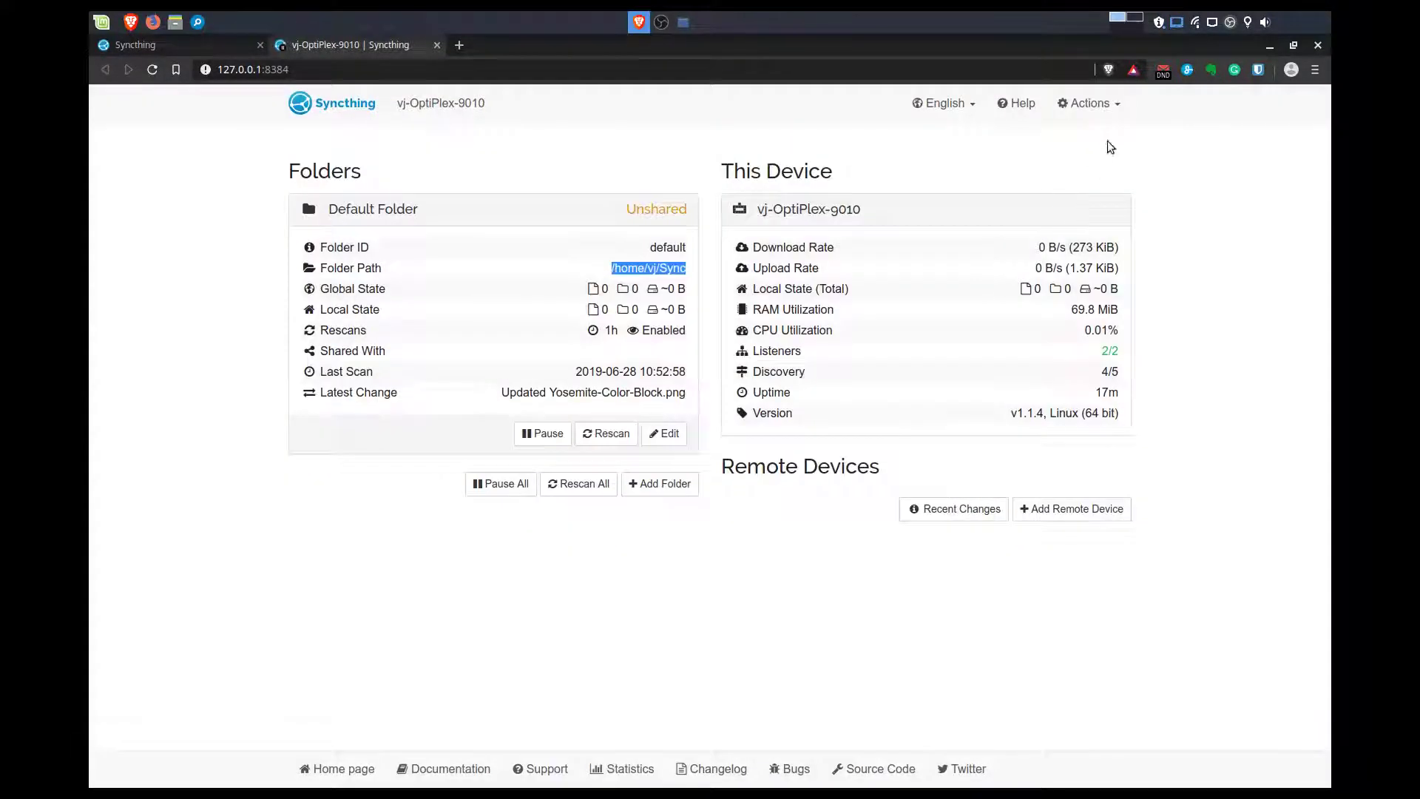
left_click(1114, 104)
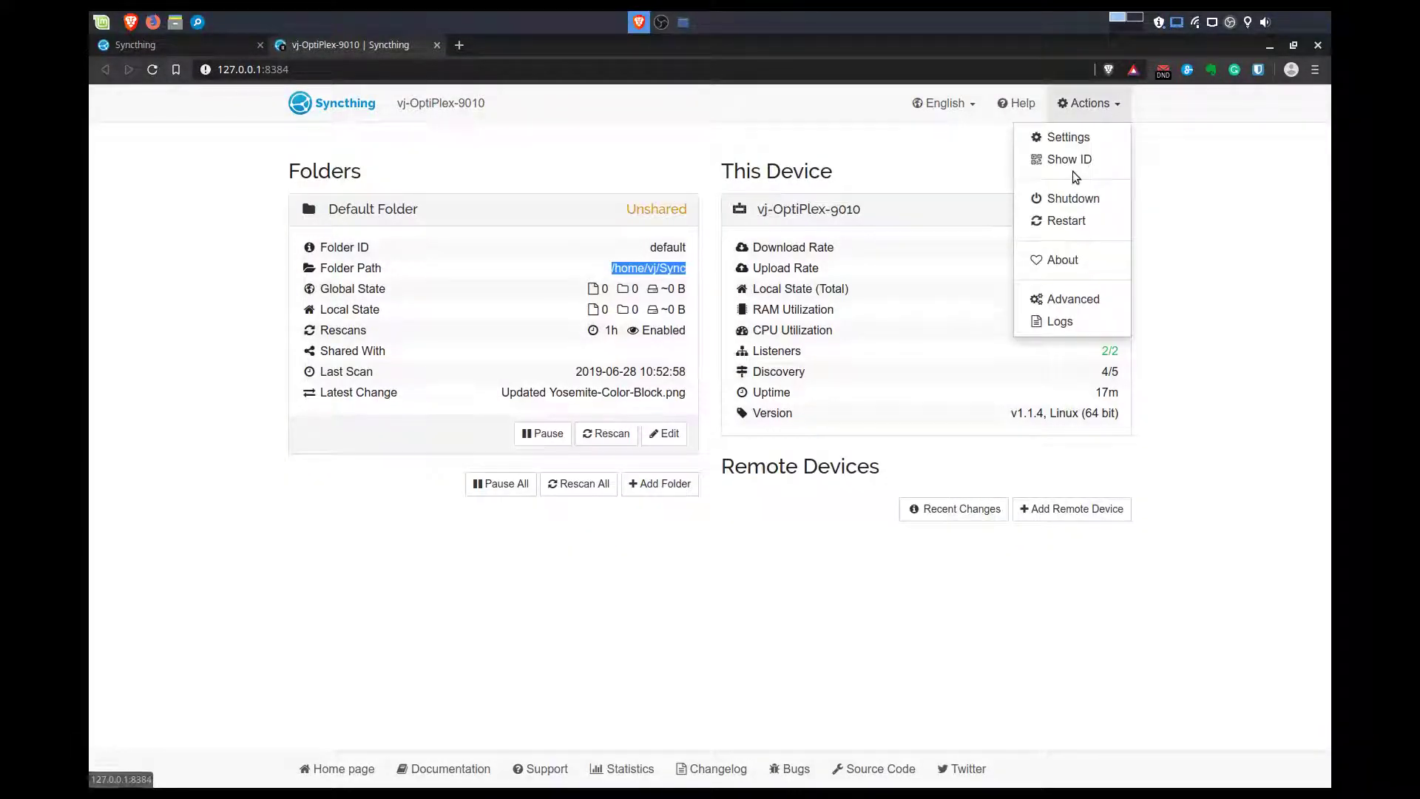
left_click(1177, 186)
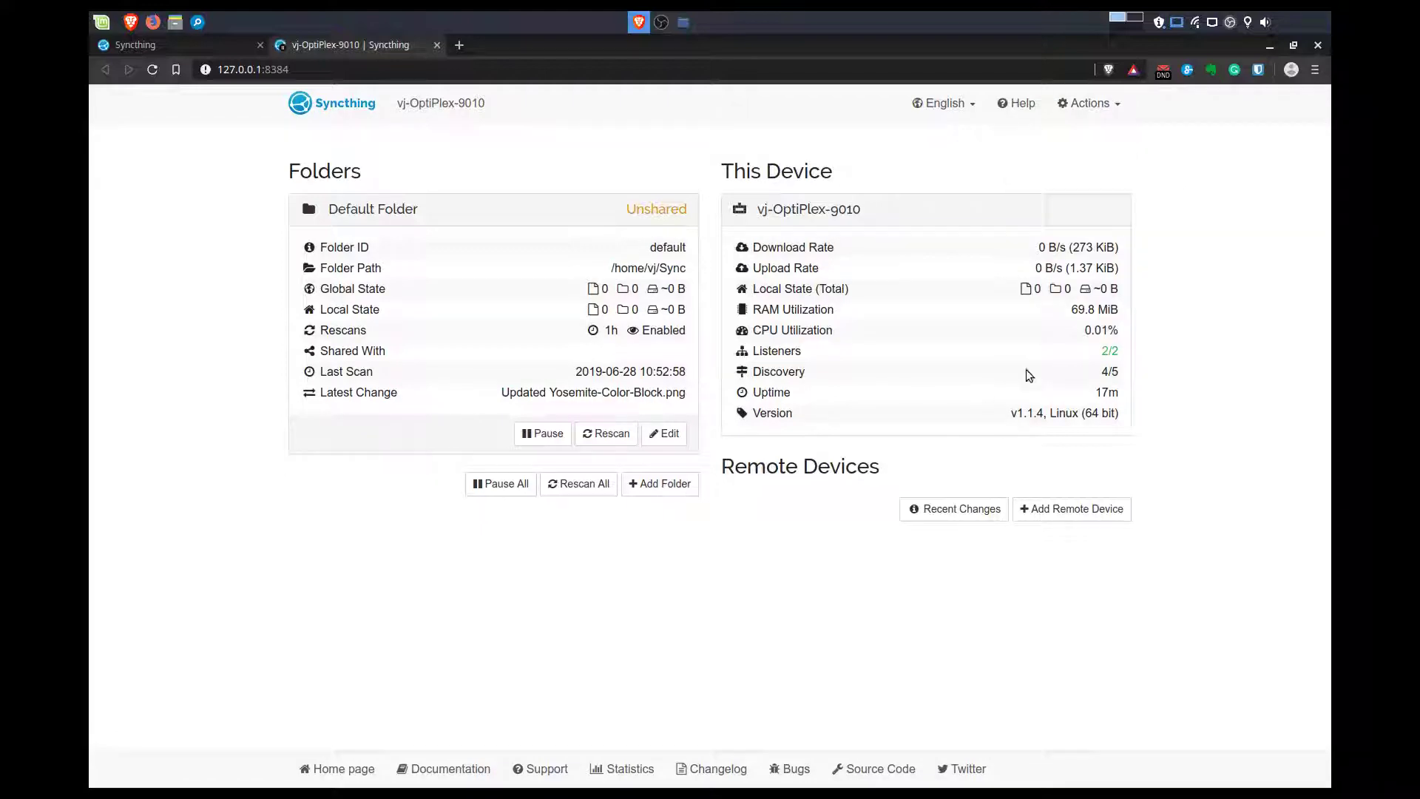
- Add a remote device with its device ID and the name vj-laptop, and save it
left_click(1050, 518)
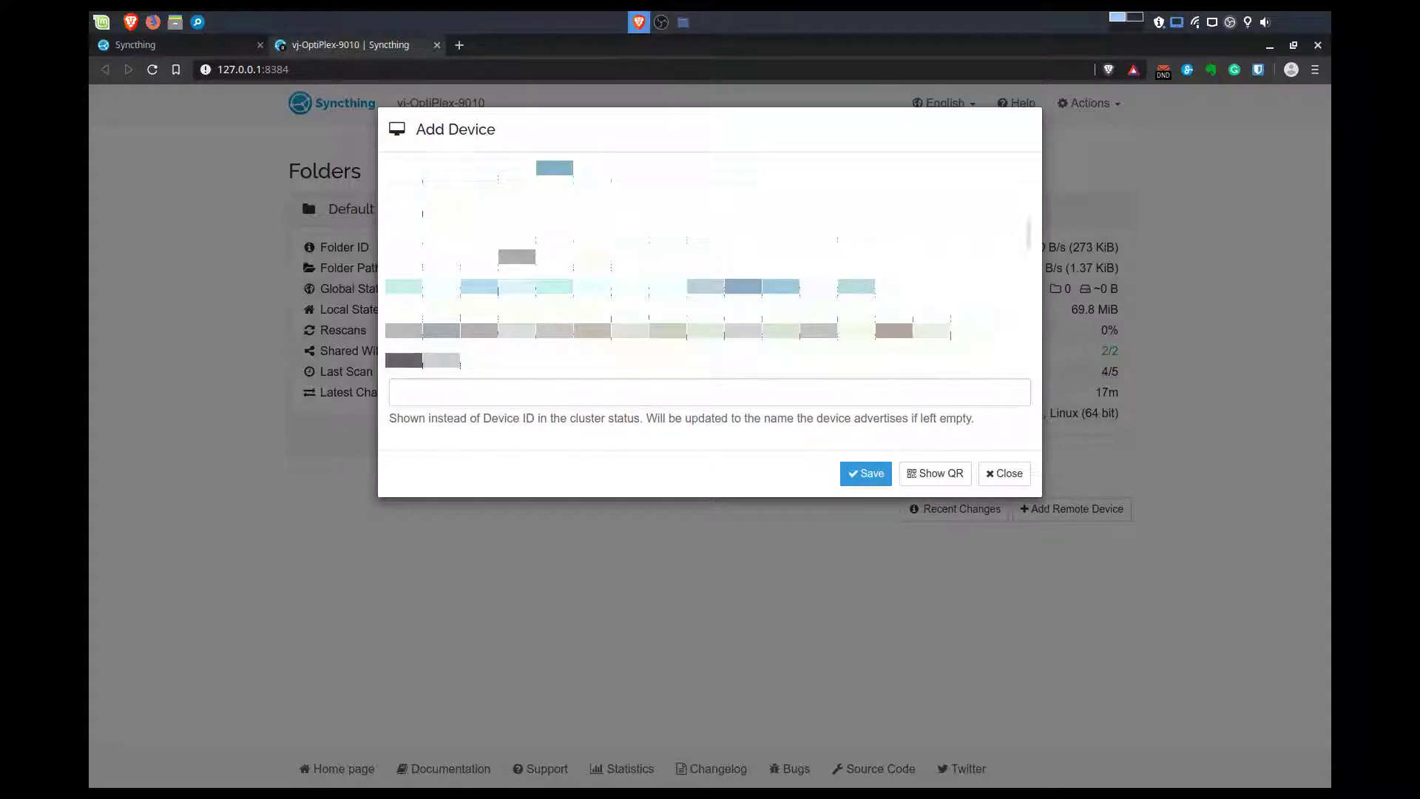
left_click(461, 398)
type("vj")
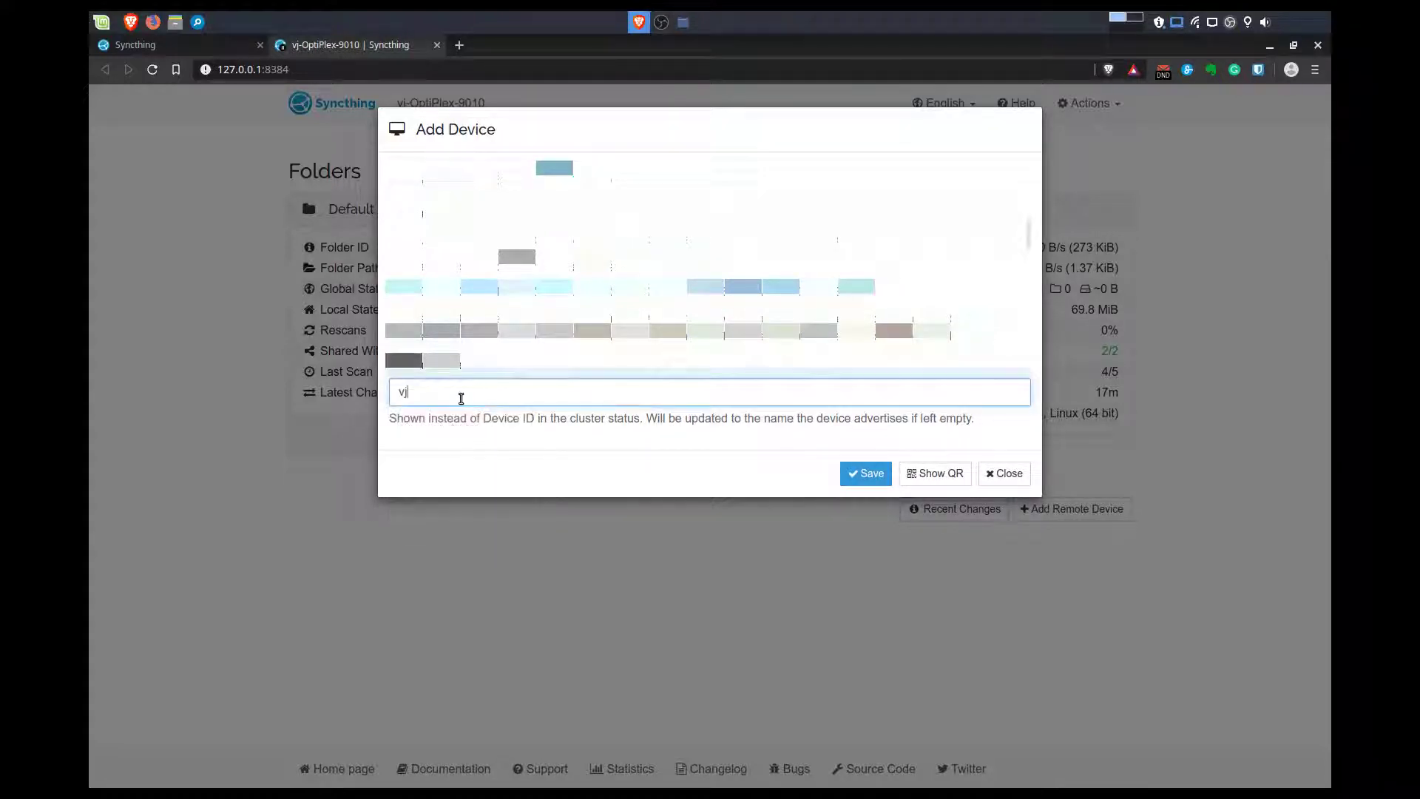
type("-laptop")
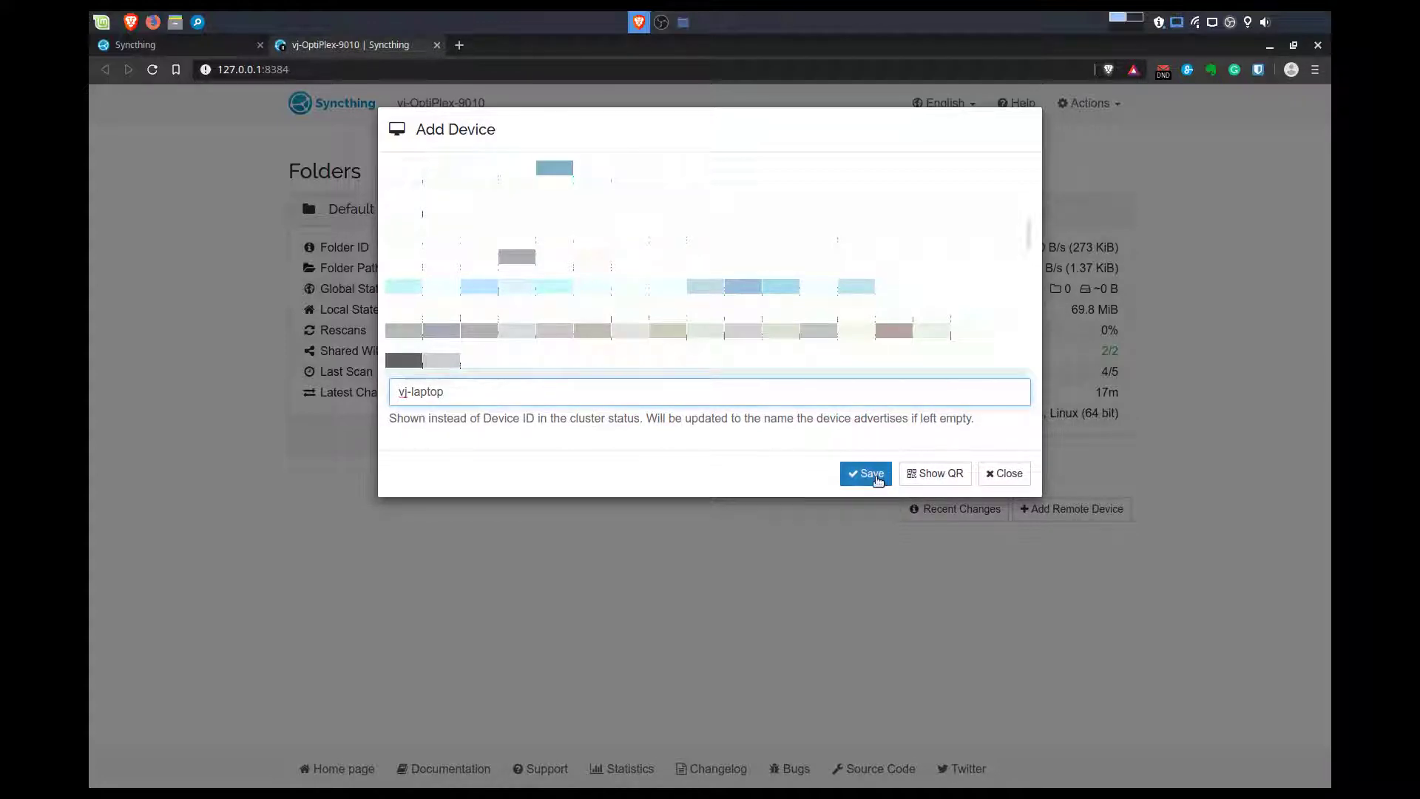
left_click(879, 475)
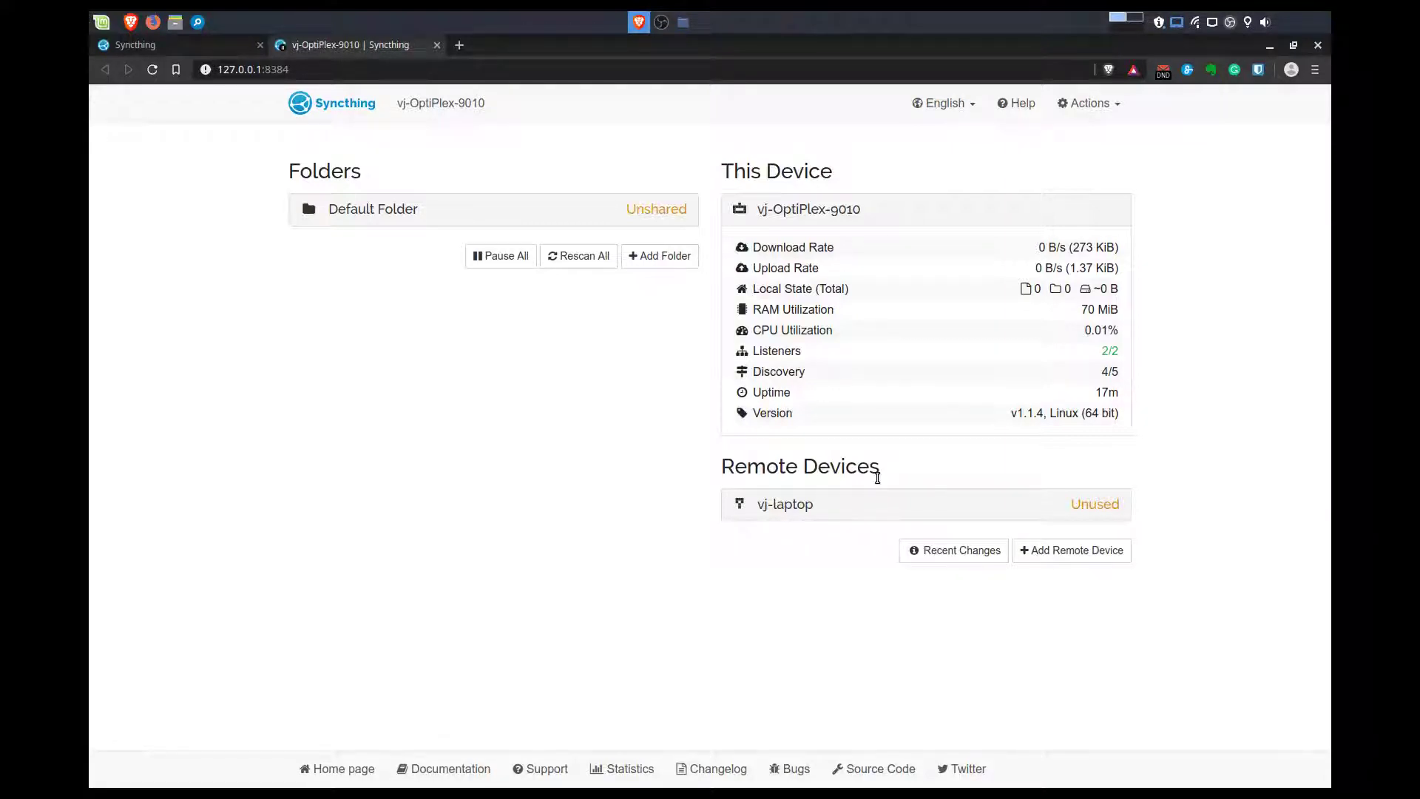
- Expand the vj-laptop and Default Folder panels and open the Default Folder's Edit dialog
left_click(888, 505)
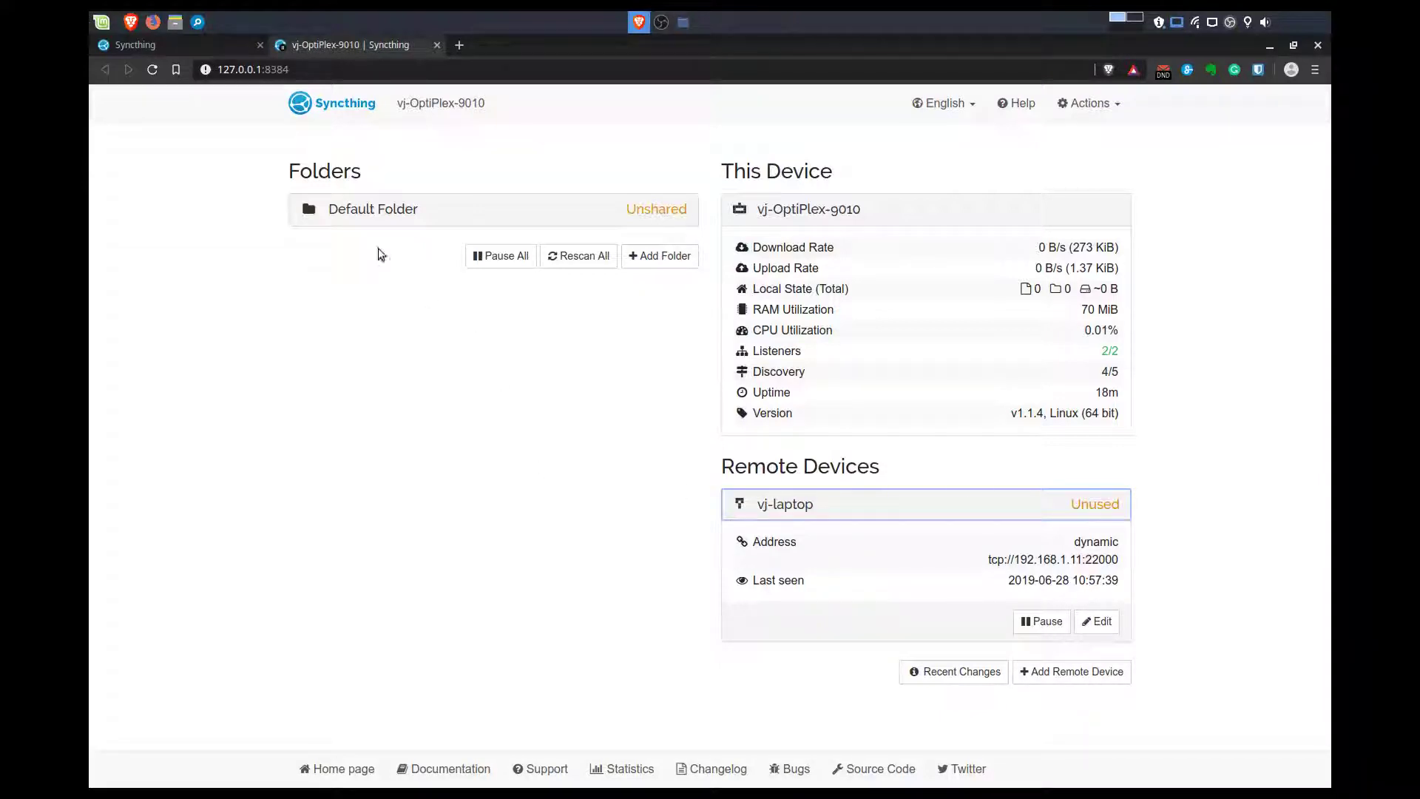
left_click(375, 210)
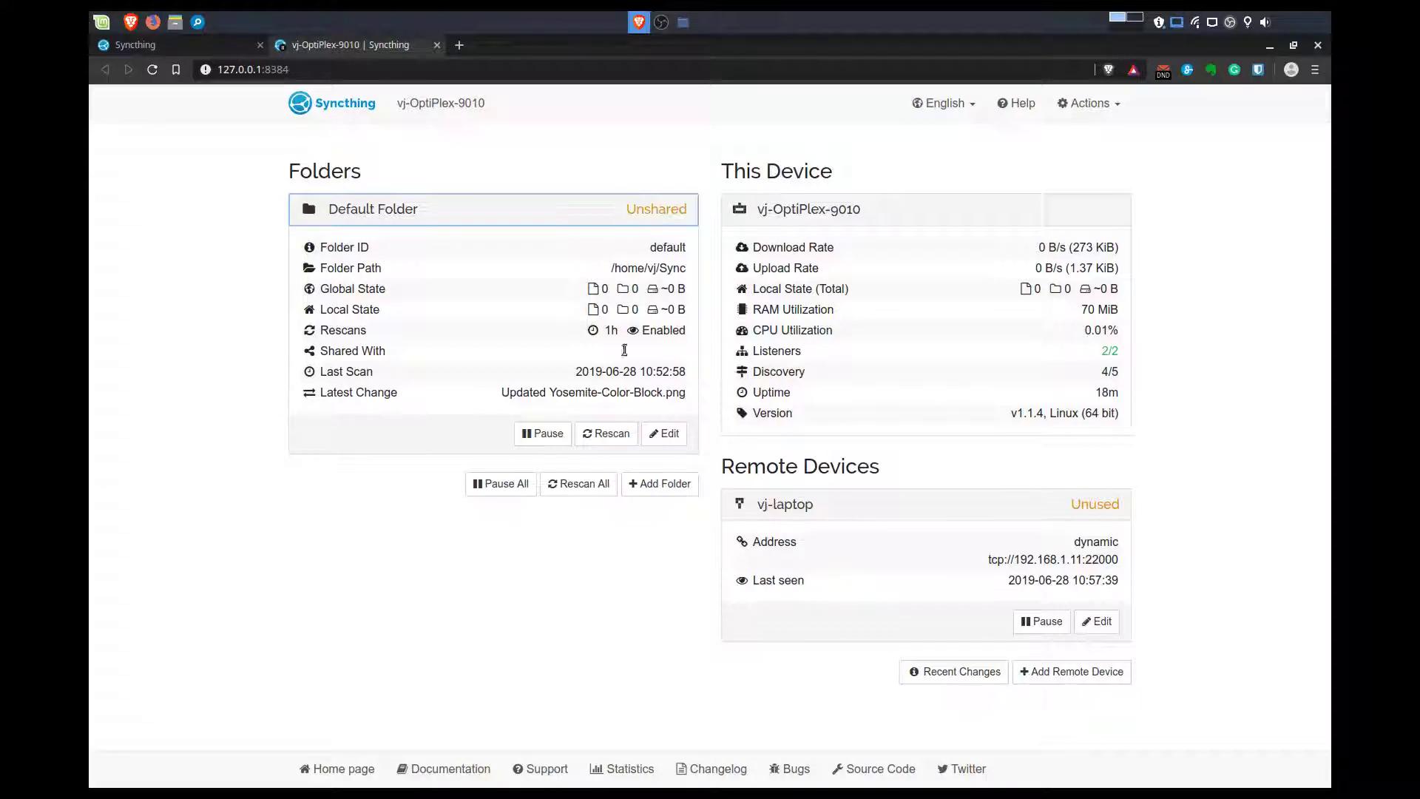
left_click(678, 434)
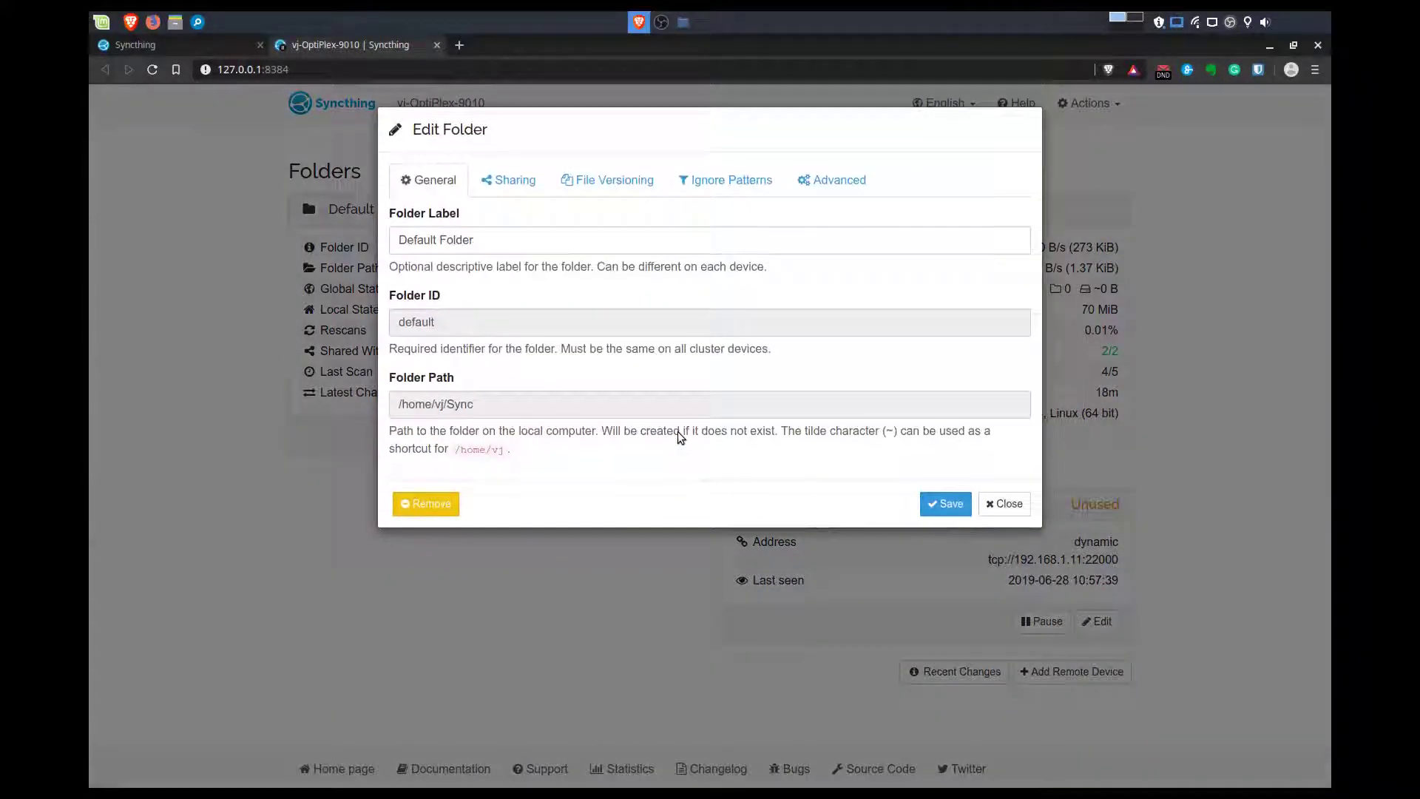
- Tick vj-laptop under Sharing, save, and expand Default Folder to confirm it is shared
left_click(515, 182)
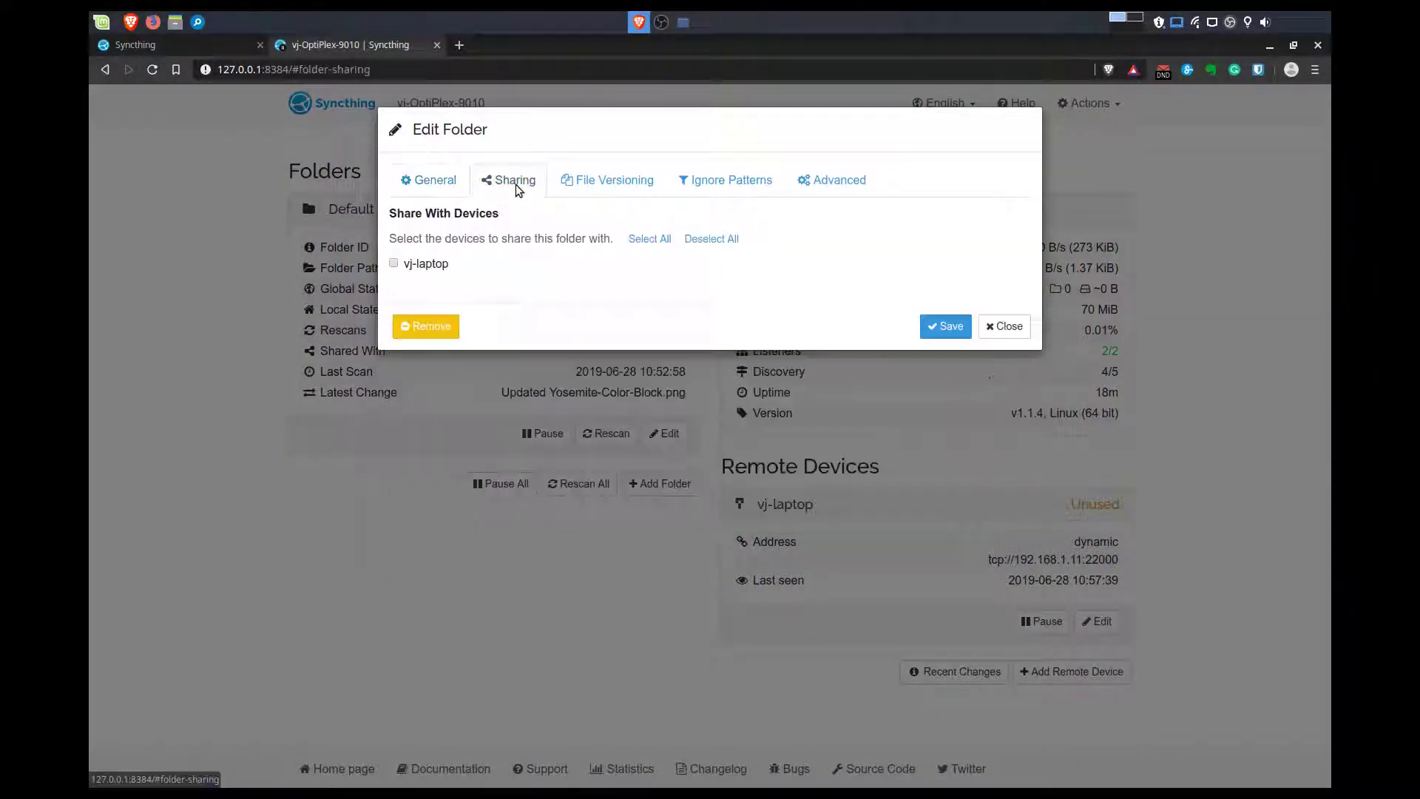
left_click(394, 264)
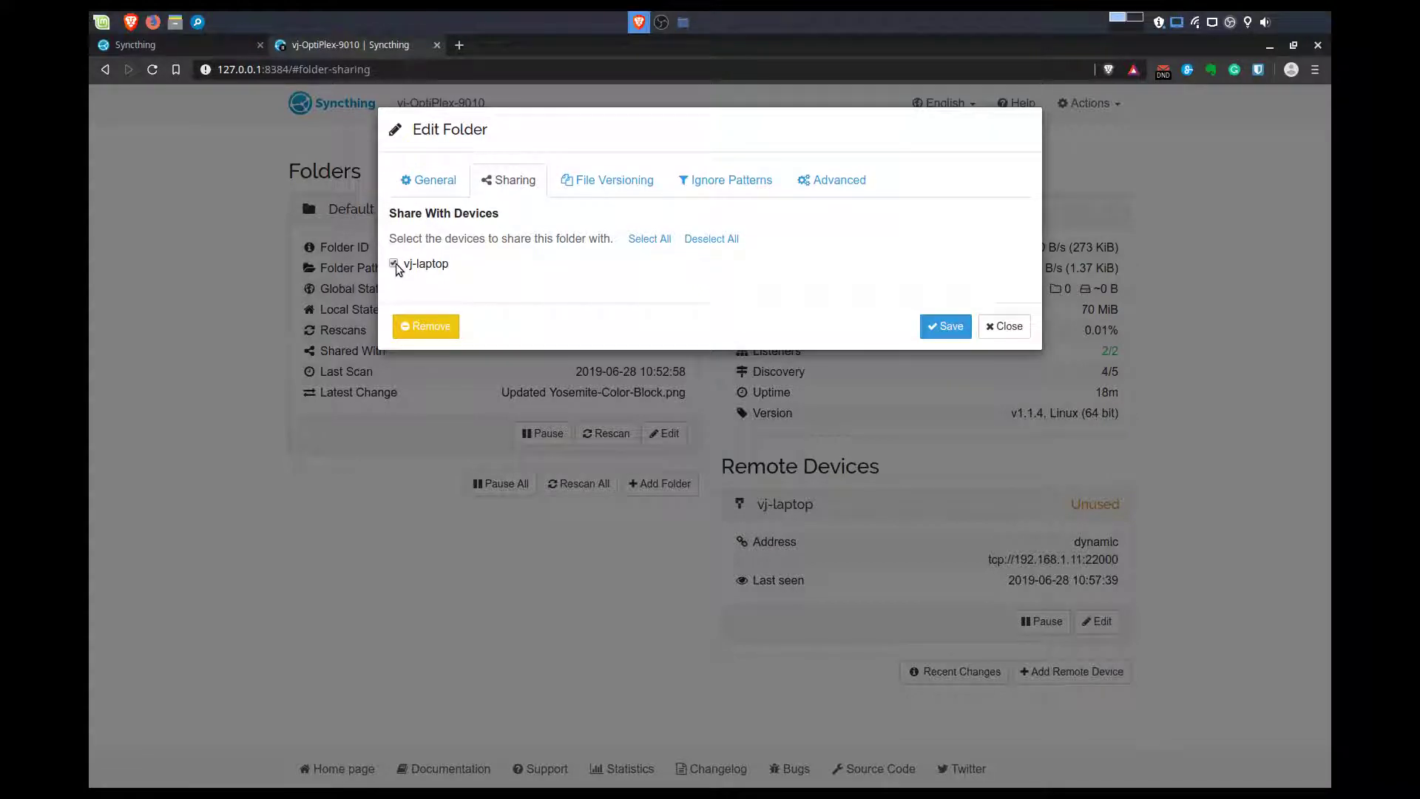
left_click(947, 326)
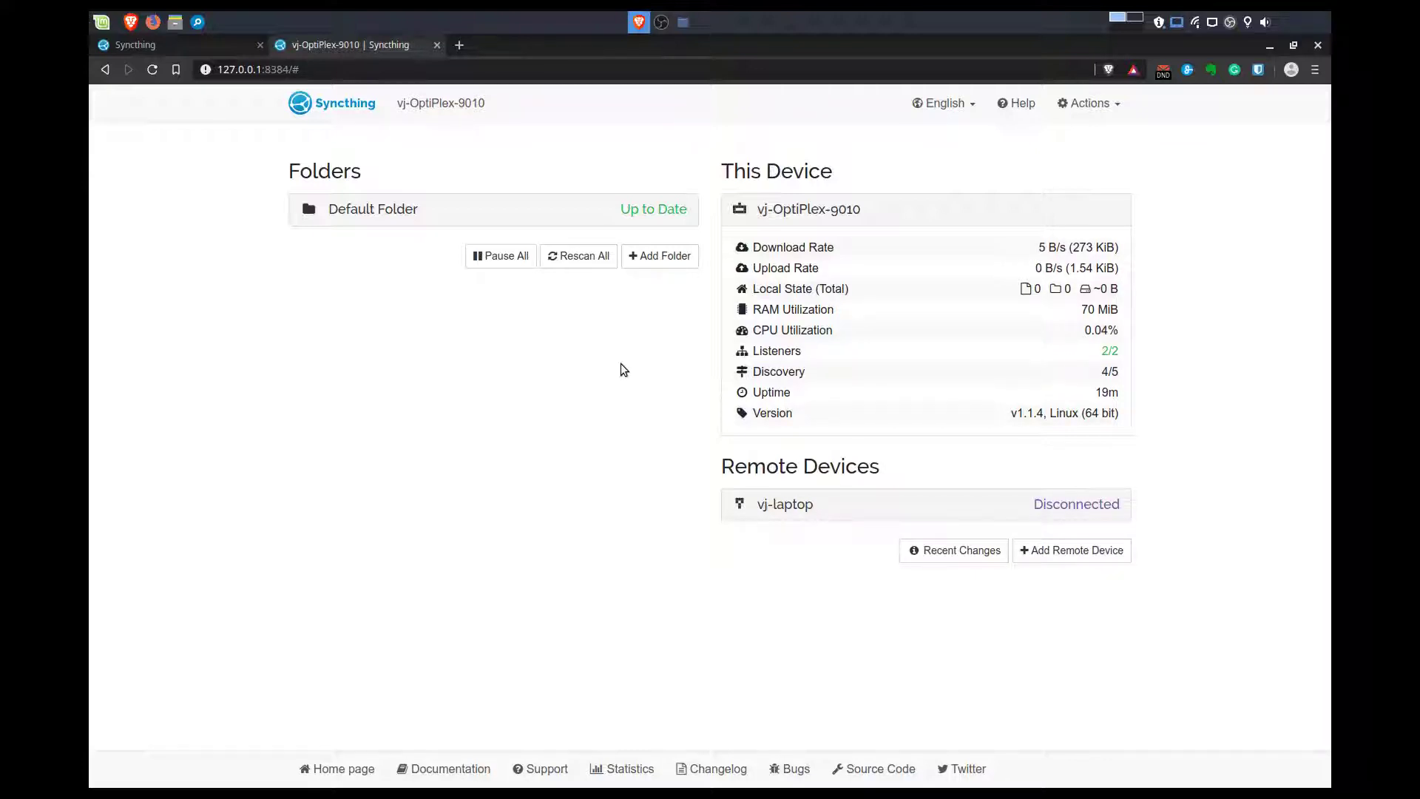
left_click(424, 212)
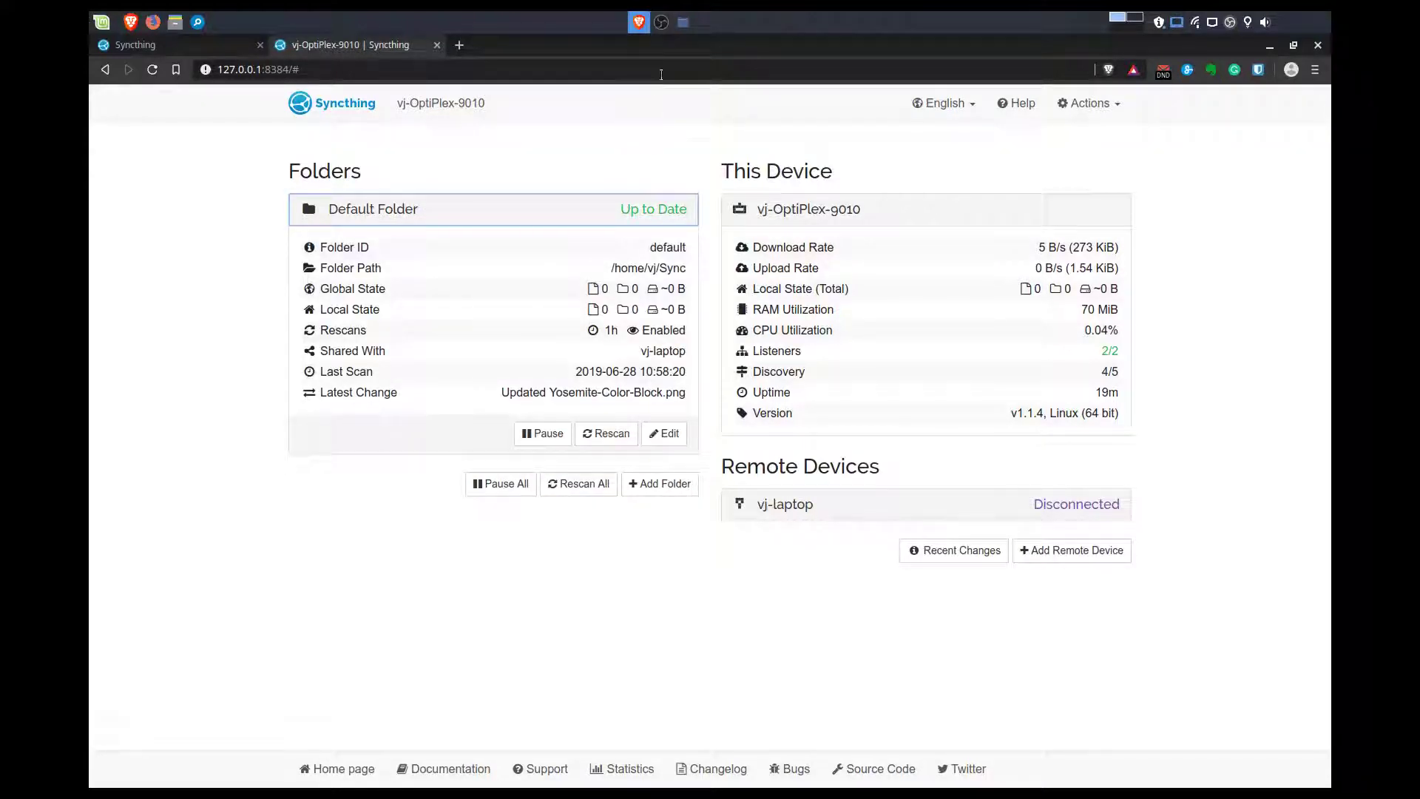
- Open the Sync folder in the file manager and place the Syncthing browser on the left half beside it
left_click(684, 22)
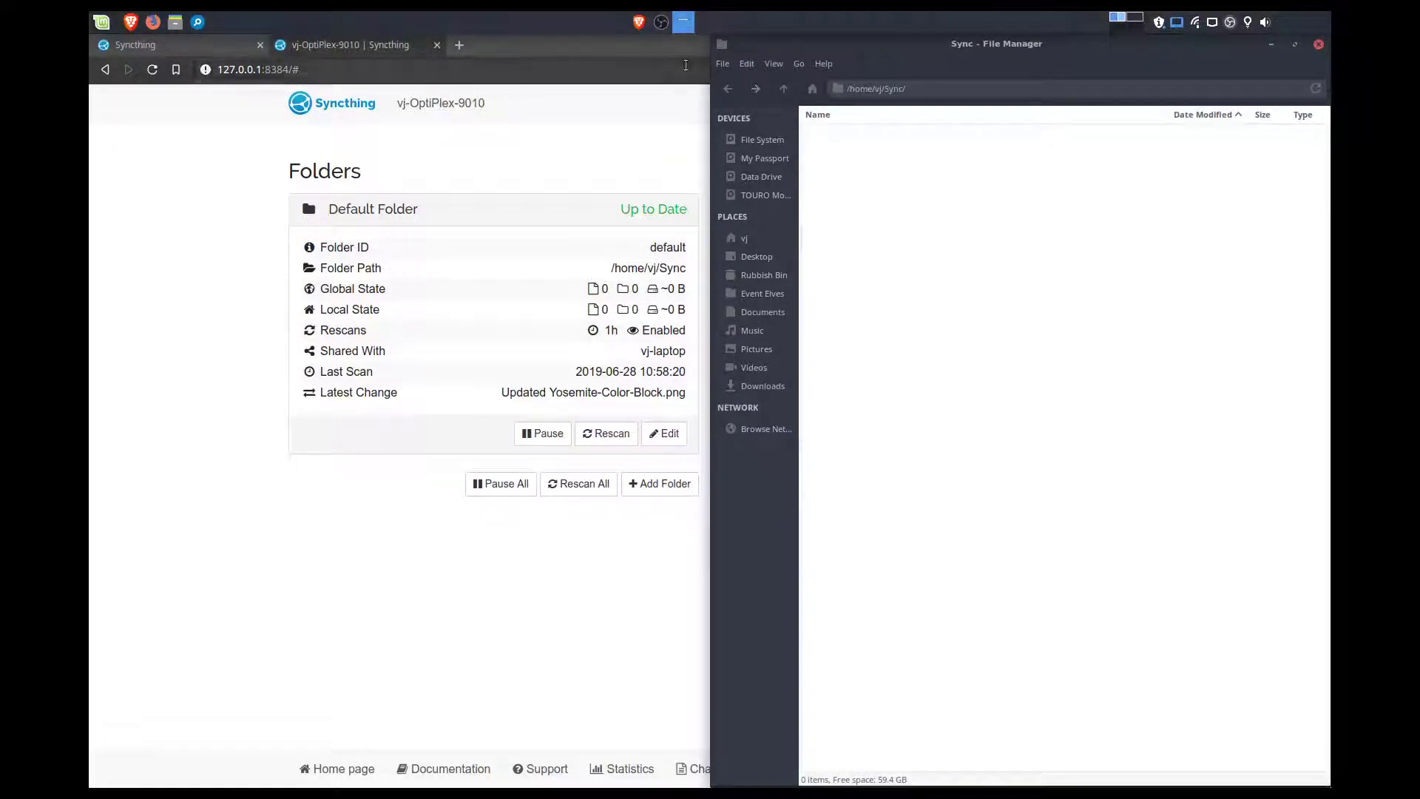
left_click_drag(674, 44, 86, 292)
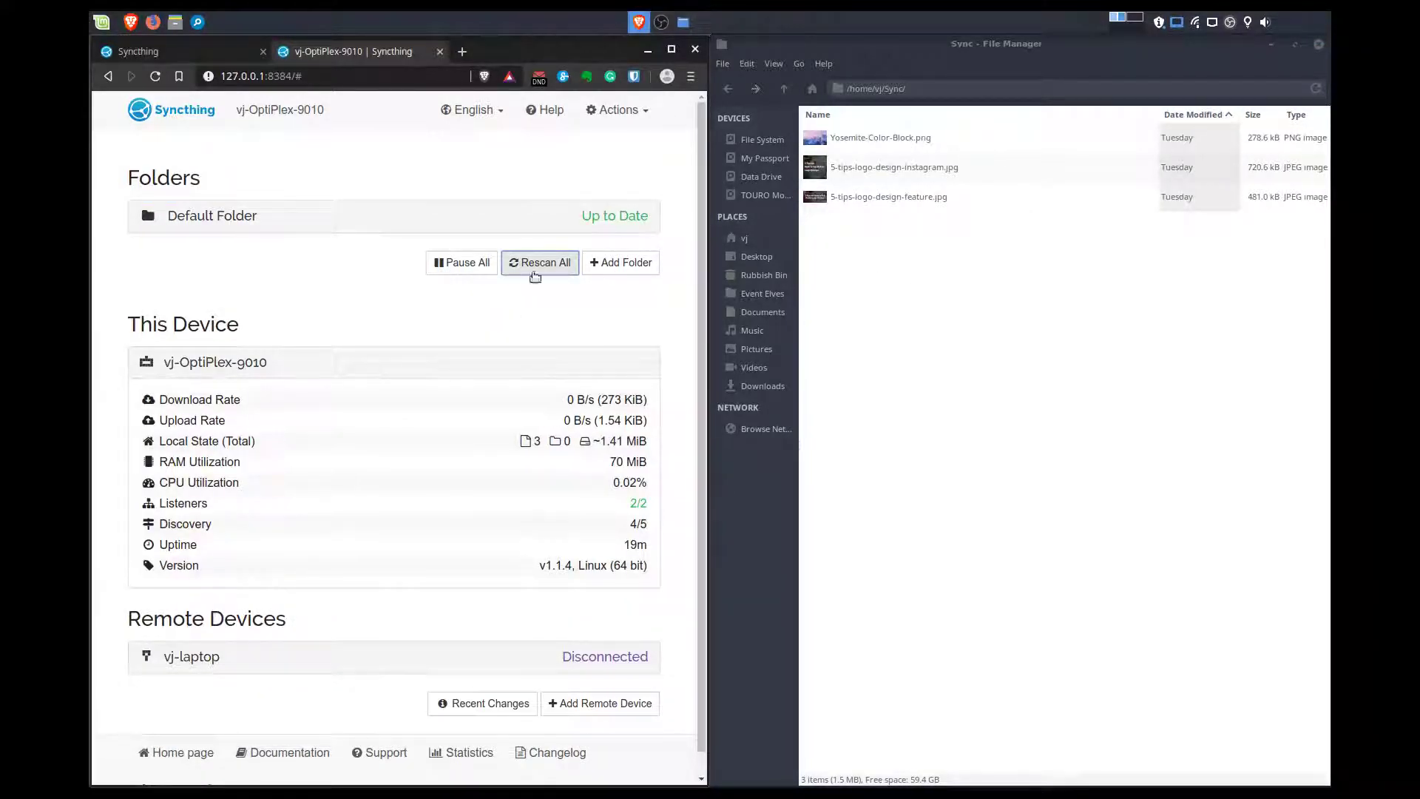
left_click(941, 271)
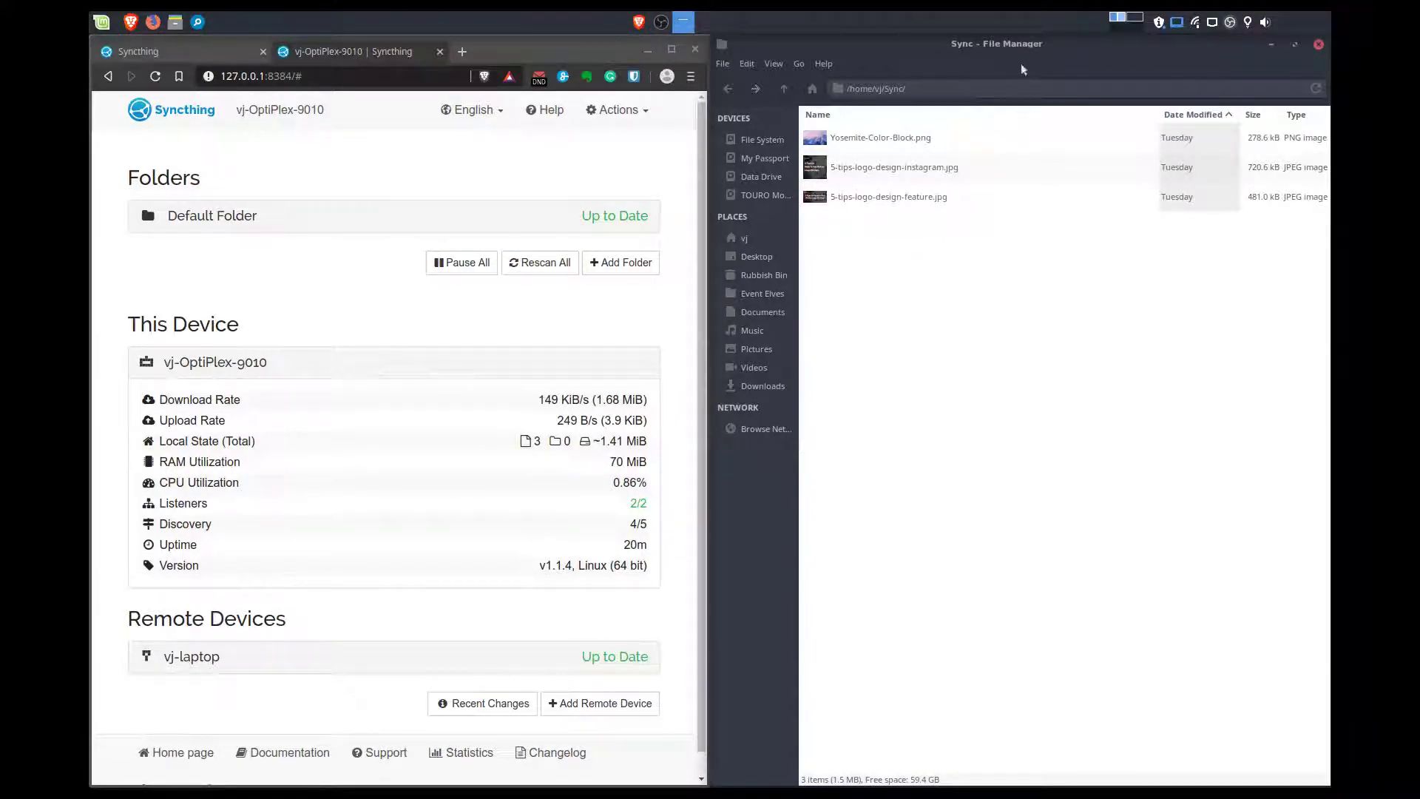
left_click(939, 140)
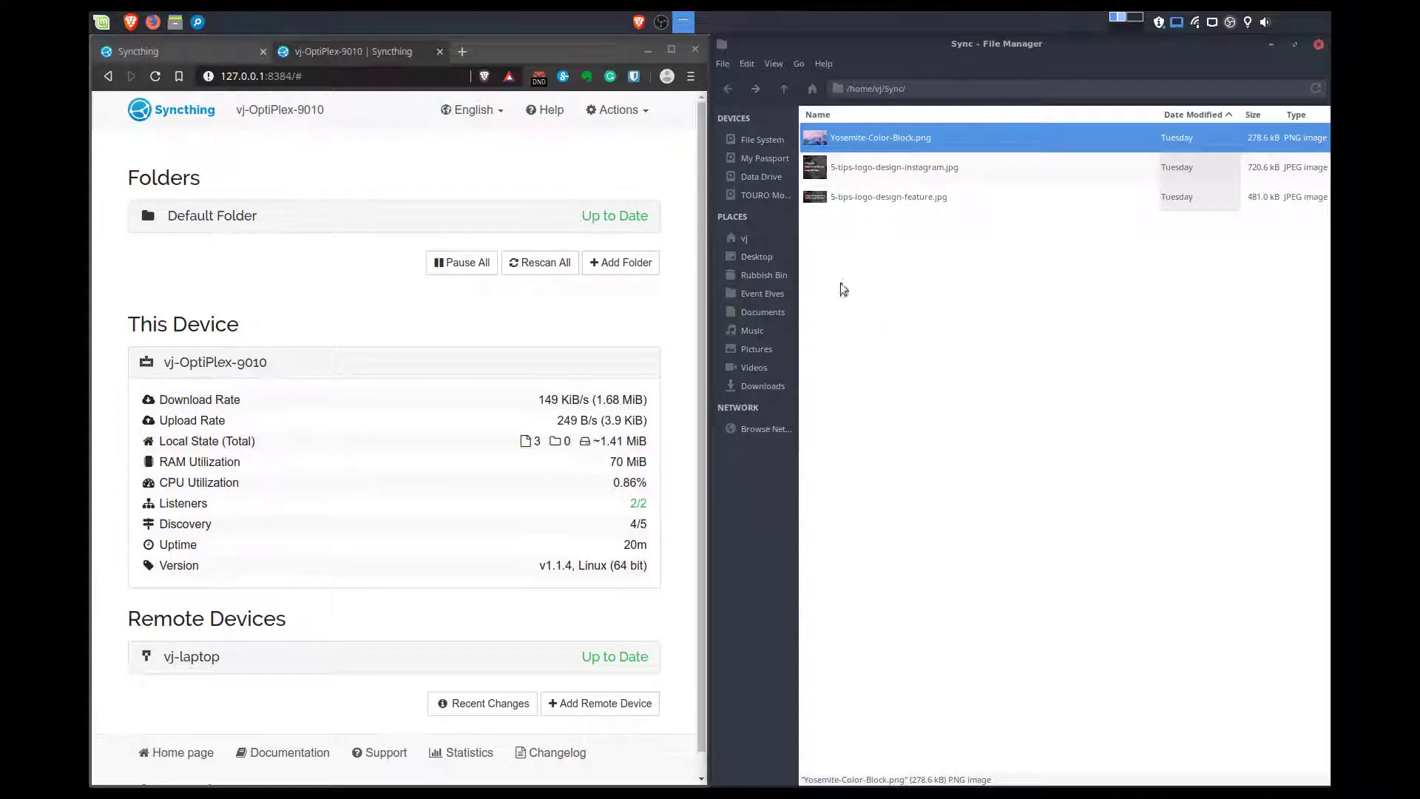
left_click(984, 273)
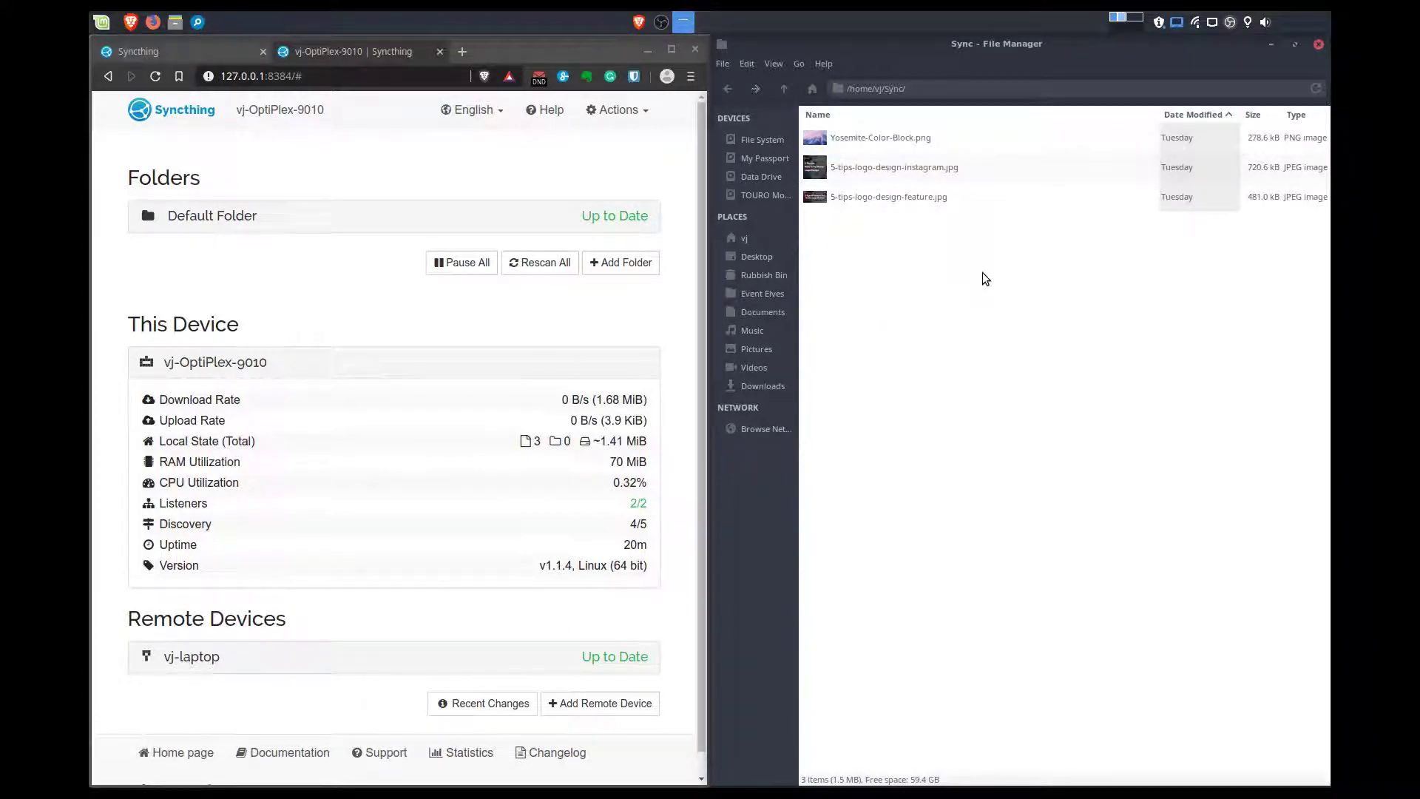
scroll(636, 304, "down", 1)
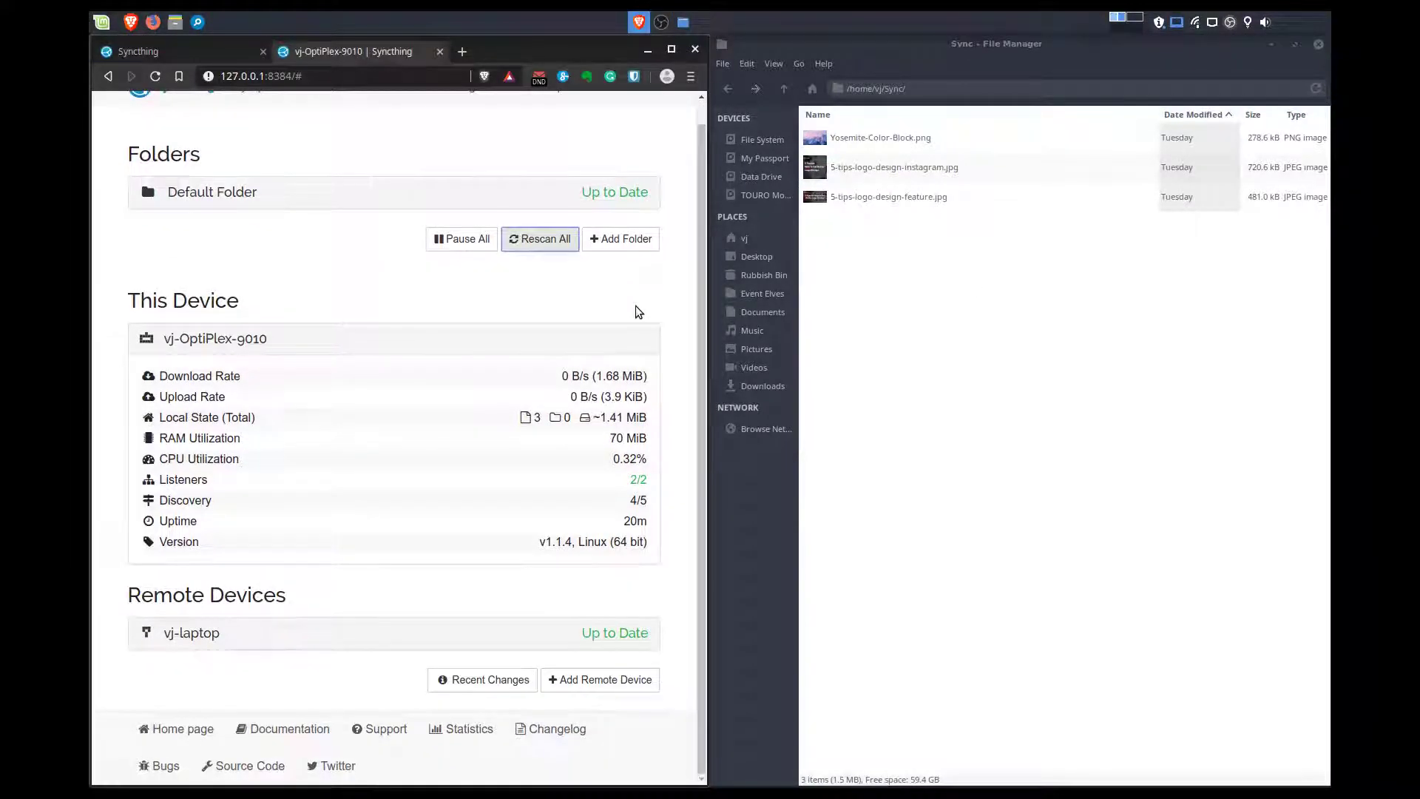
scroll(650, 336, "up", 1)
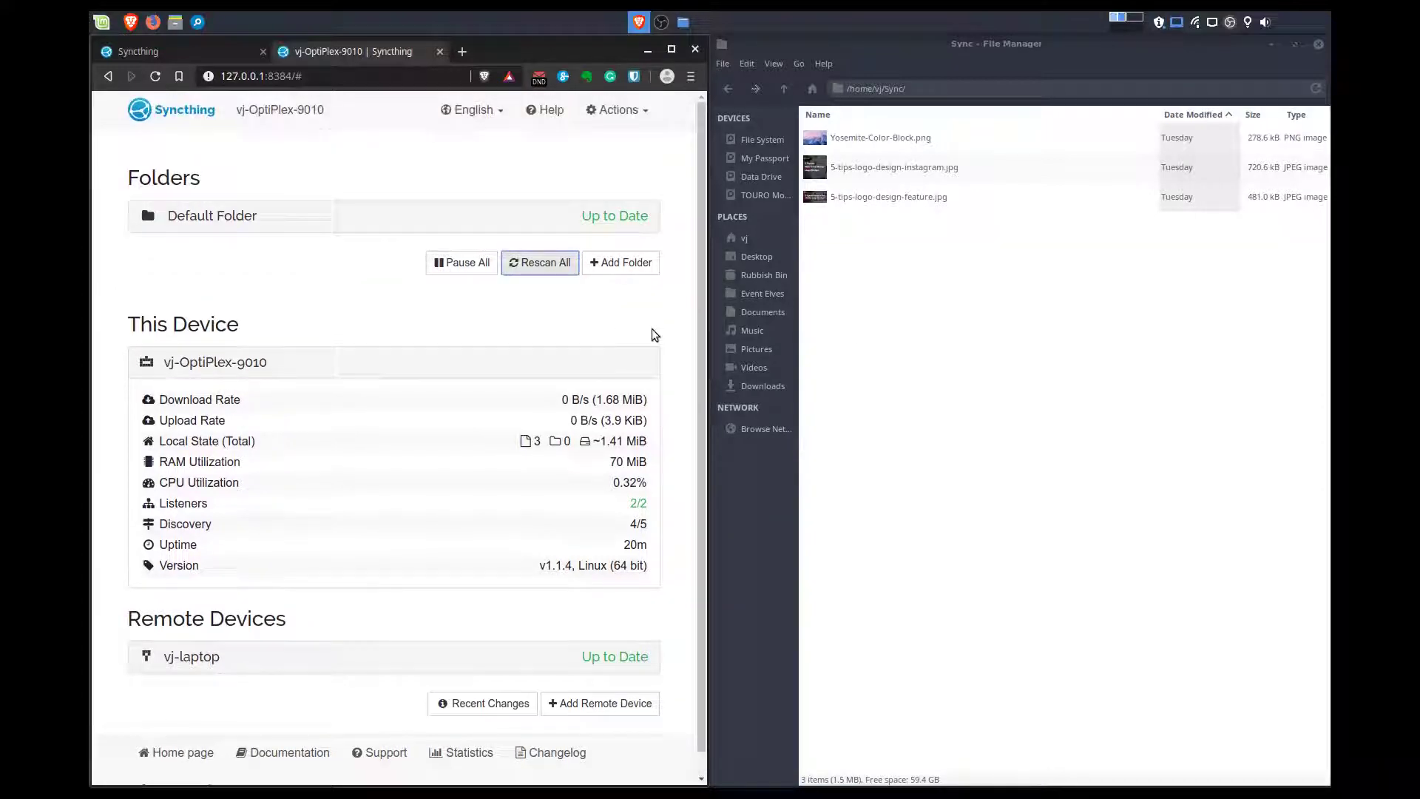